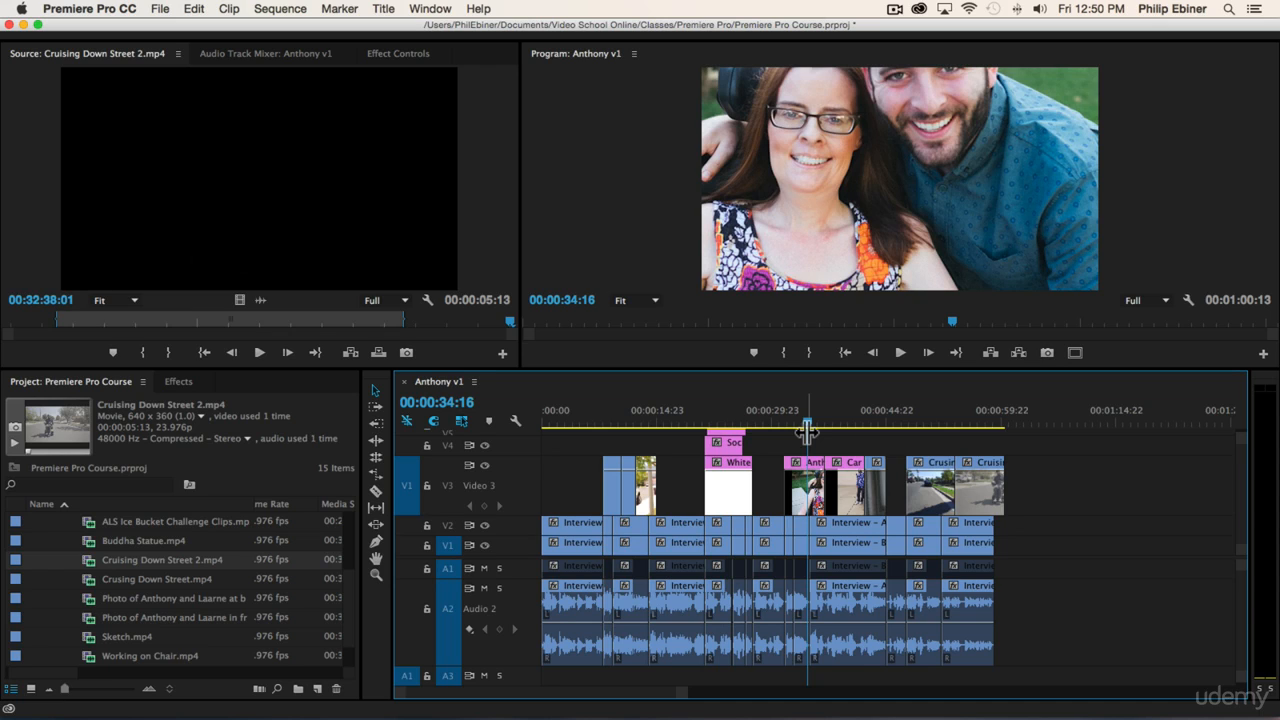
# - Select the two-person portrait photo on V3 near 00:00:34:21 and expand its Motion properties in Effect Controls
pyautogui.click(925, 422)
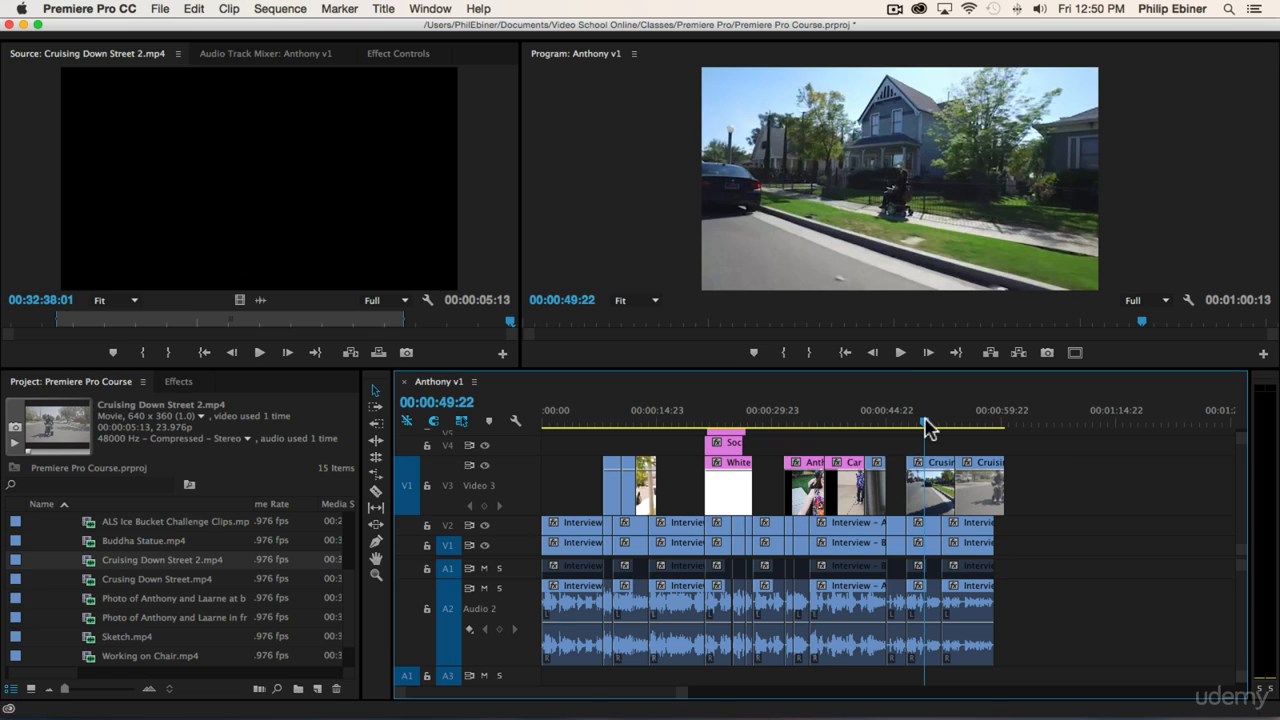
pyautogui.click(808, 422)
pyautogui.click(806, 500)
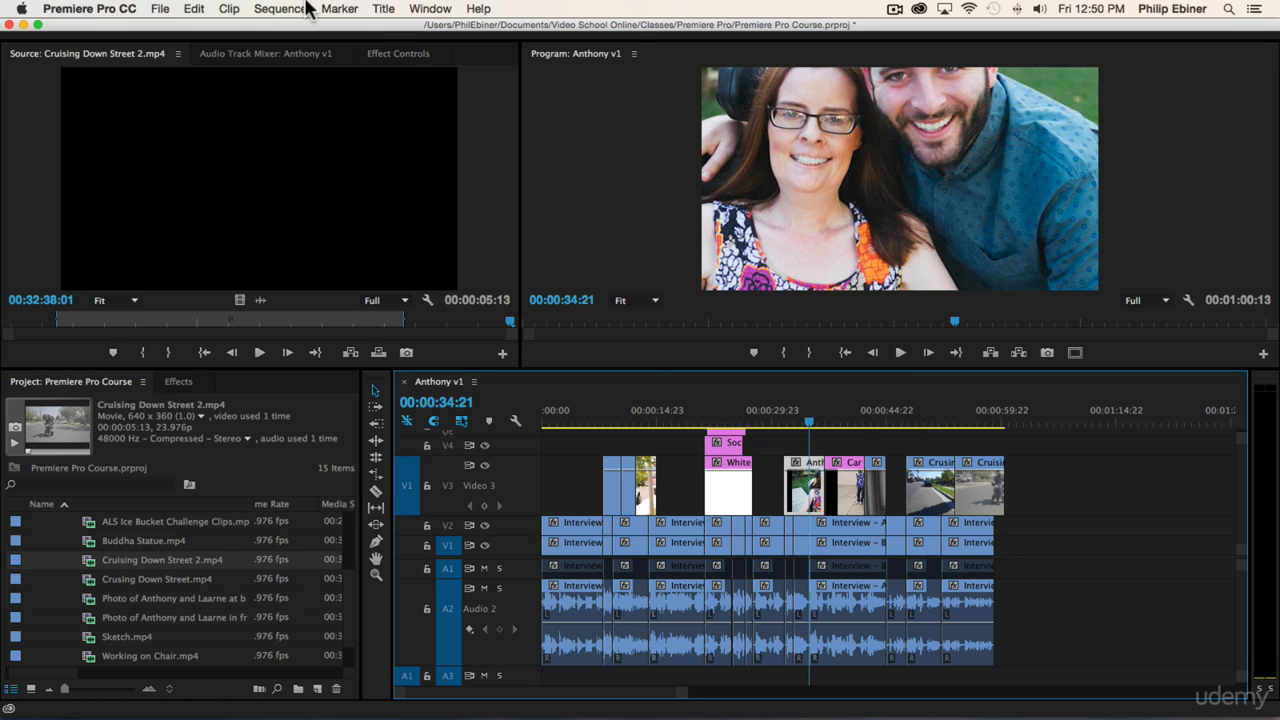
pyautogui.click(405, 53)
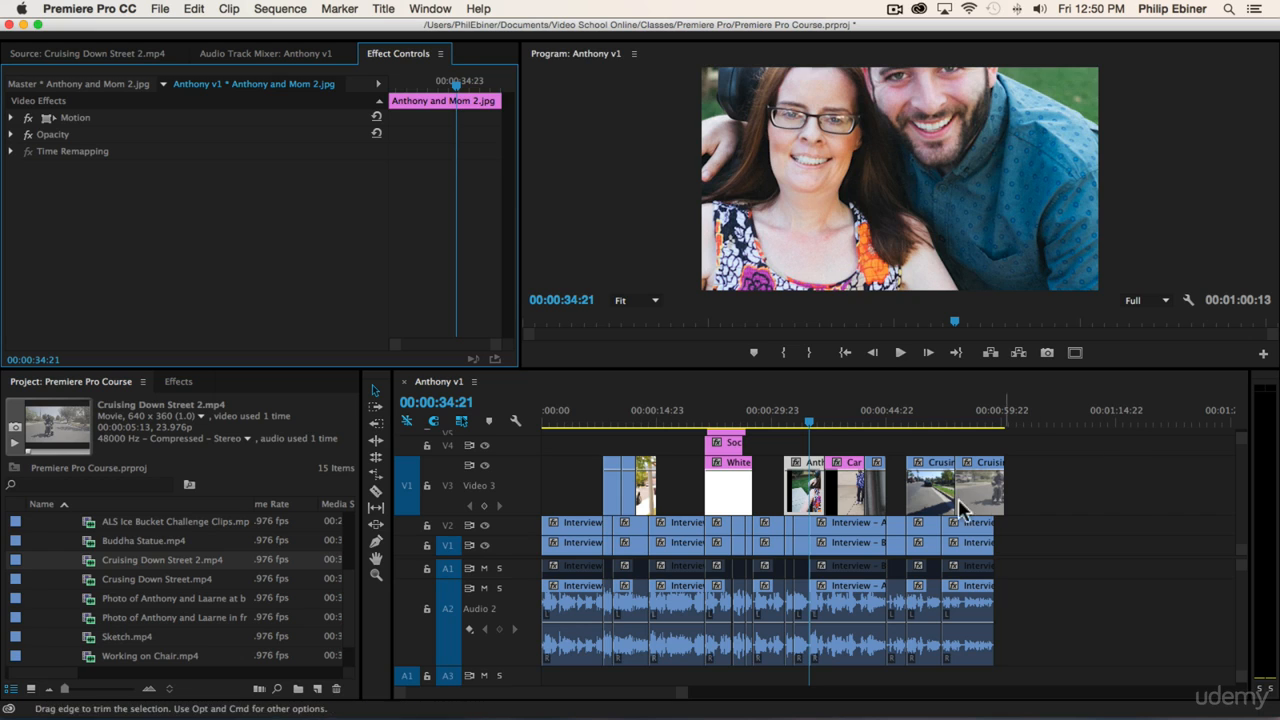
pyautogui.click(802, 502)
pyautogui.click(840, 504)
pyautogui.click(827, 526)
pyautogui.click(807, 502)
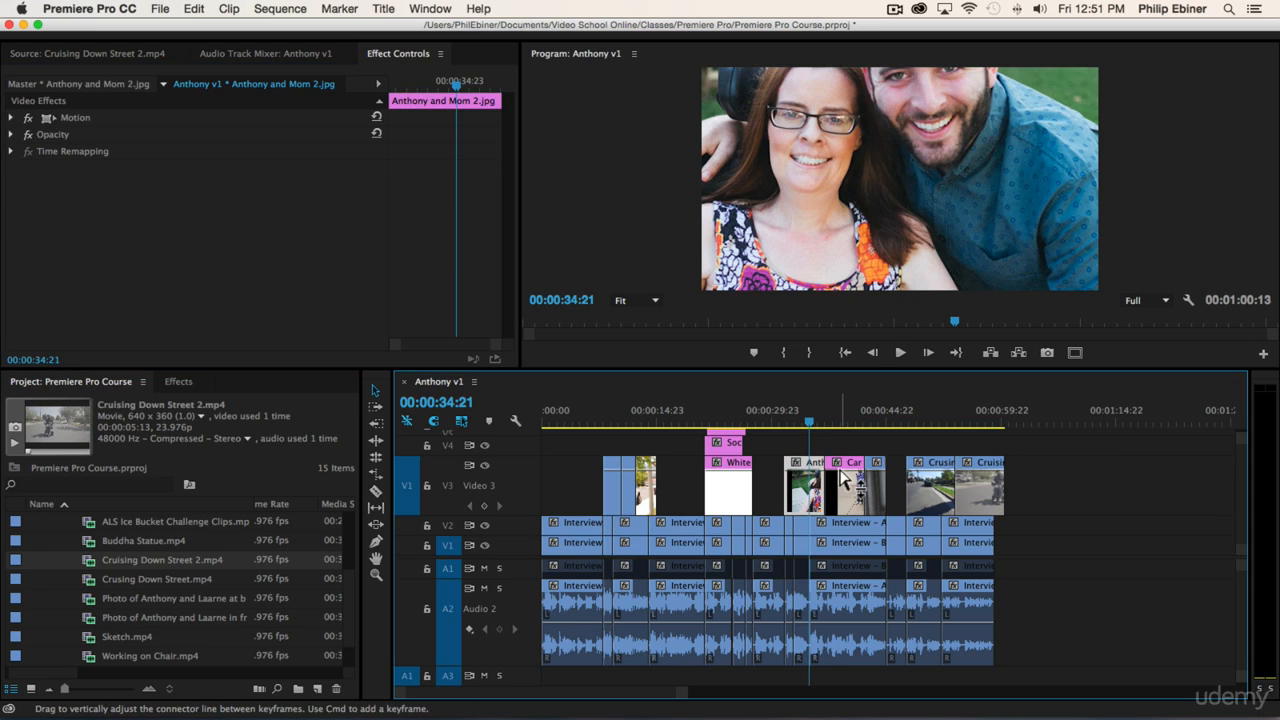
pyautogui.press('=')
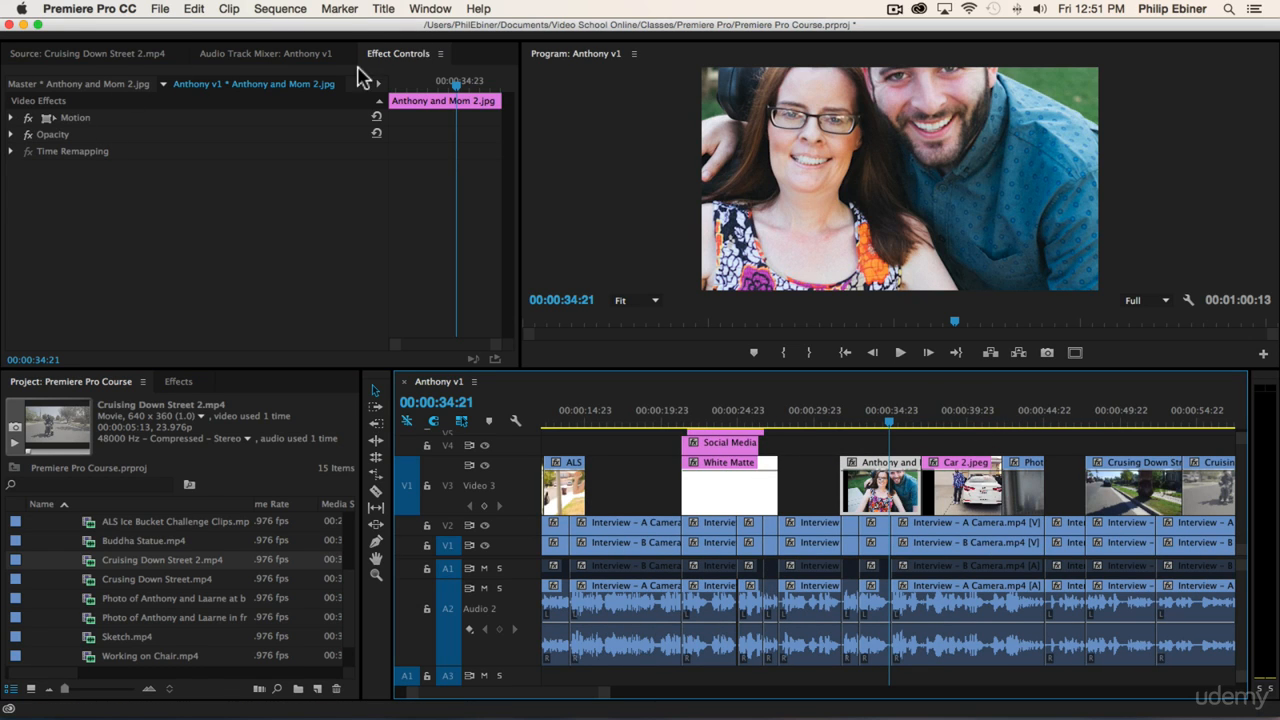
pyautogui.click(11, 117)
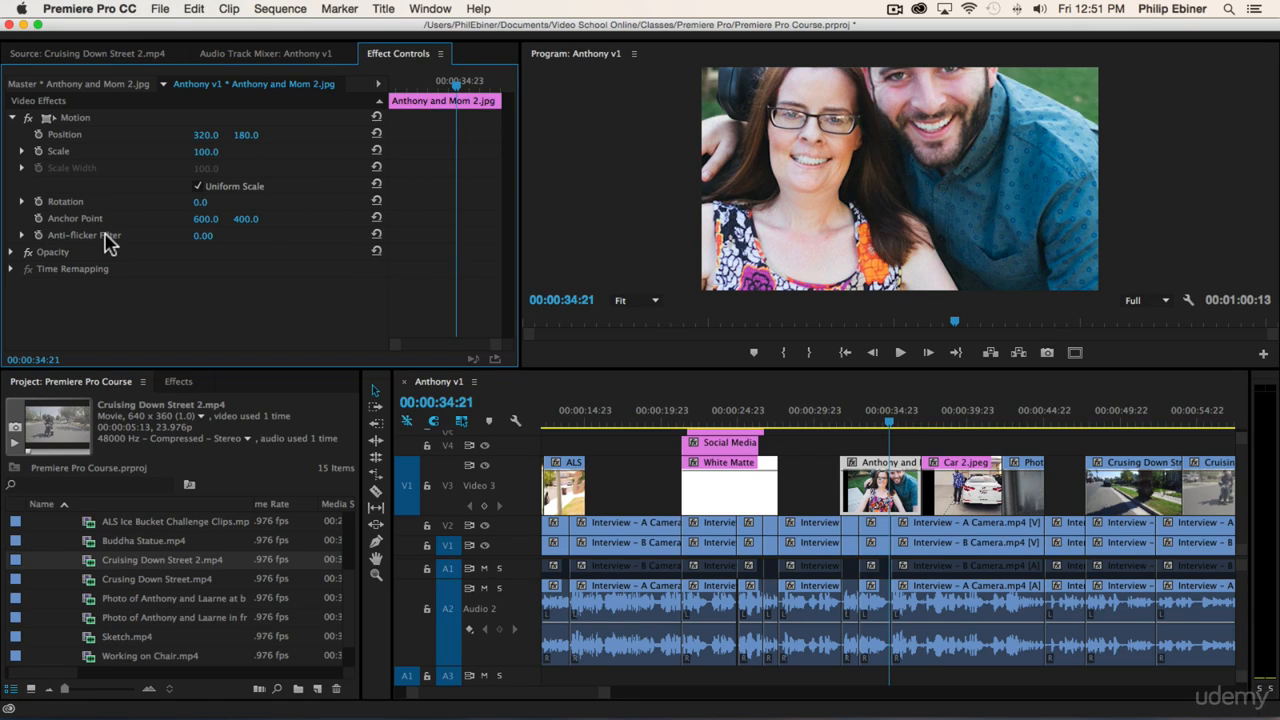
# - Try different Motion Scale values on the portrait photo, such as 65 and 109
pyautogui.click(200, 152)
pyautogui.write('65')
pyautogui.press('Return')
pyautogui.moveTo(203, 152)
pyautogui.mouseDown()
pyautogui.moveTo(178, 152)
pyautogui.moveTo(327, 152)
pyautogui.moveTo(215, 155)
pyautogui.mouseUp()
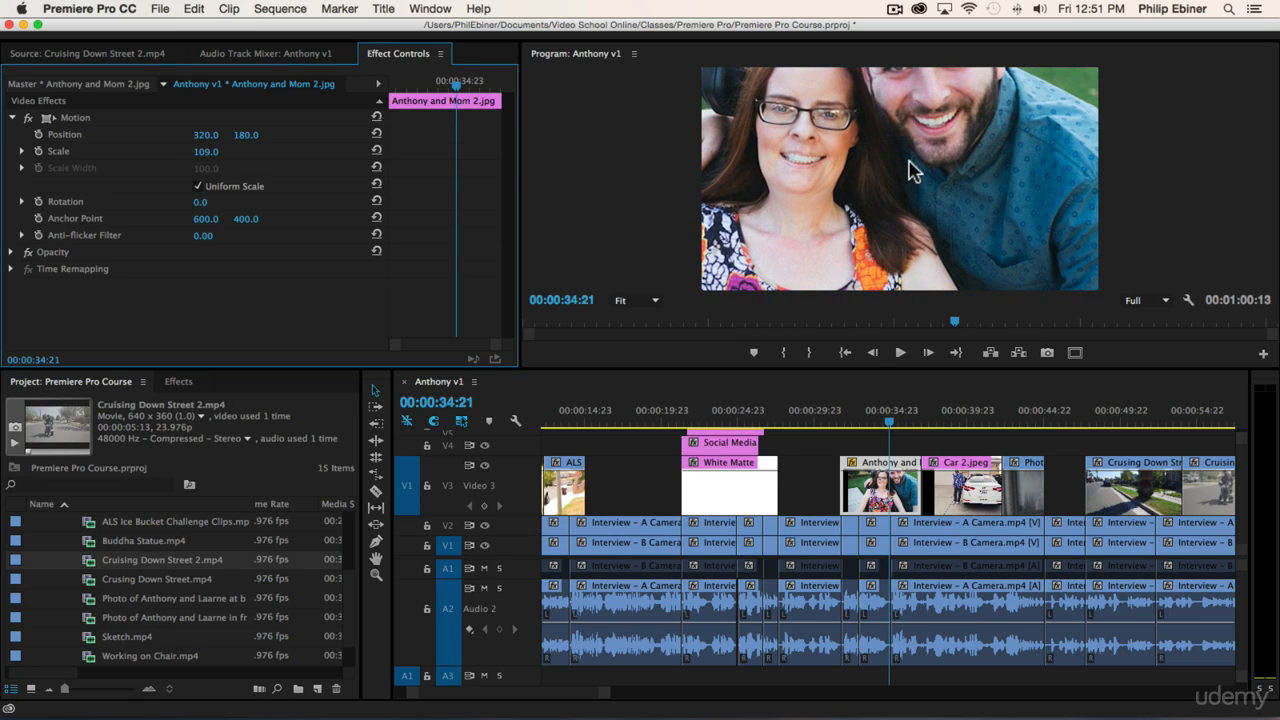
pyautogui.press('space')
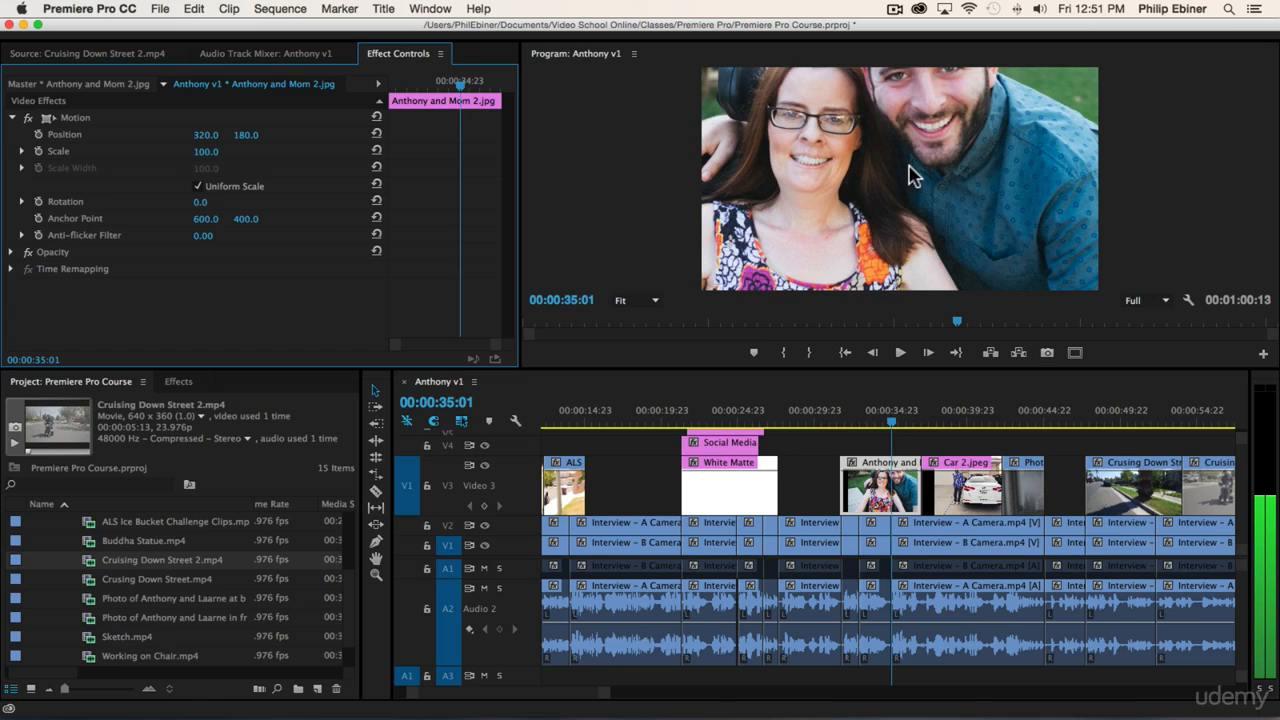
# - Select the portrait photo in the Program monitor for direct transformation with its Motion handles
pyautogui.click(863, 188)
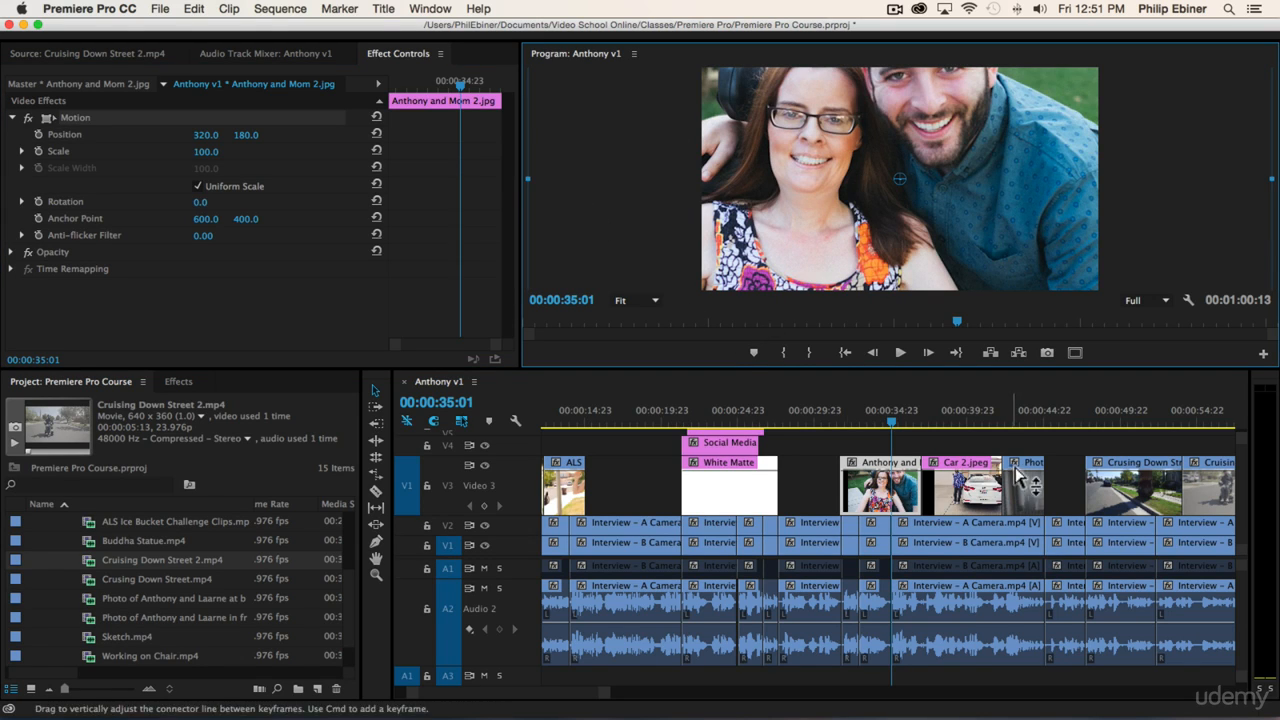
pyautogui.click(806, 466)
pyautogui.click(900, 465)
pyautogui.click(870, 228)
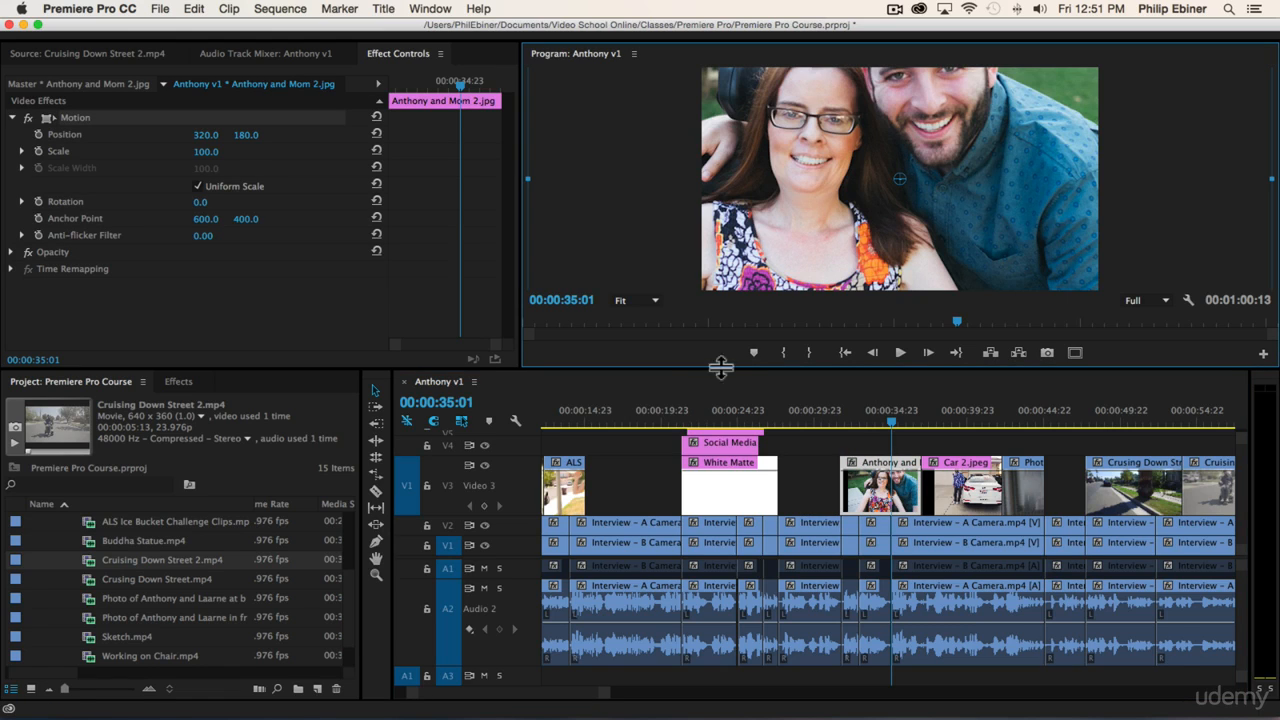
# - Try a 50% preview magnification in the Program monitor and return it to Fit
pyautogui.click(628, 301)
pyautogui.click(617, 245)
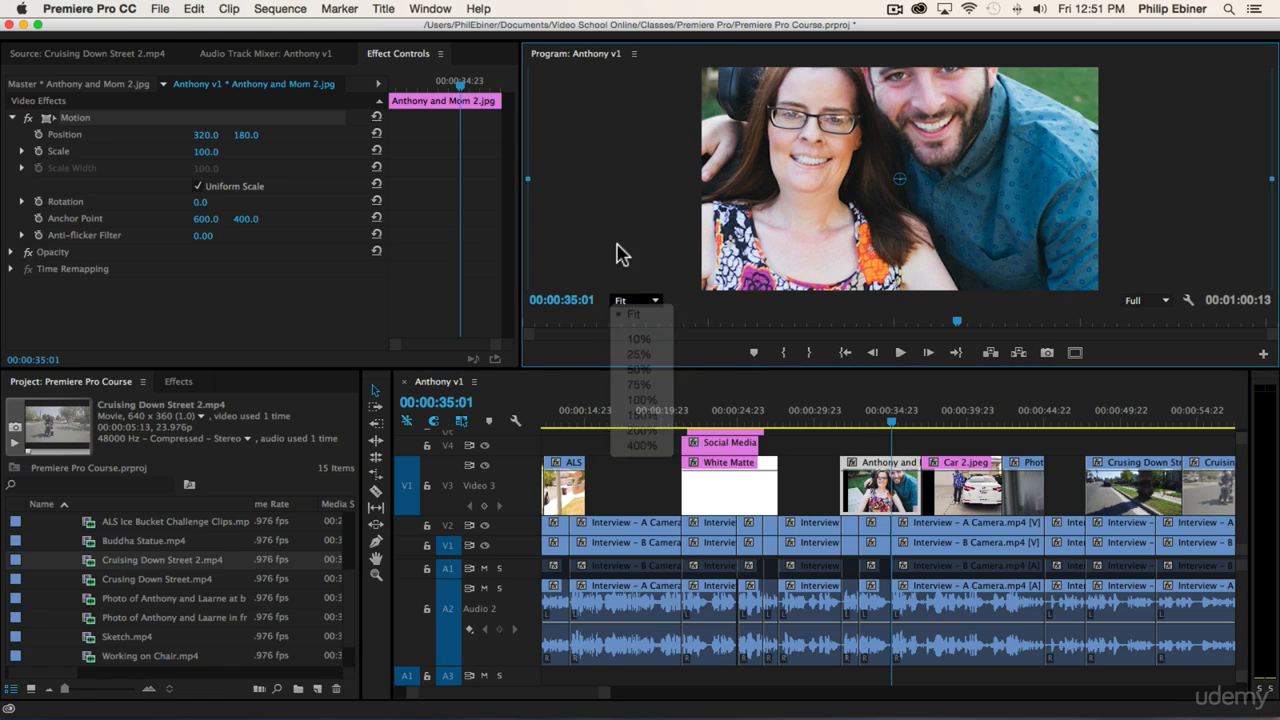
pyautogui.click(652, 302)
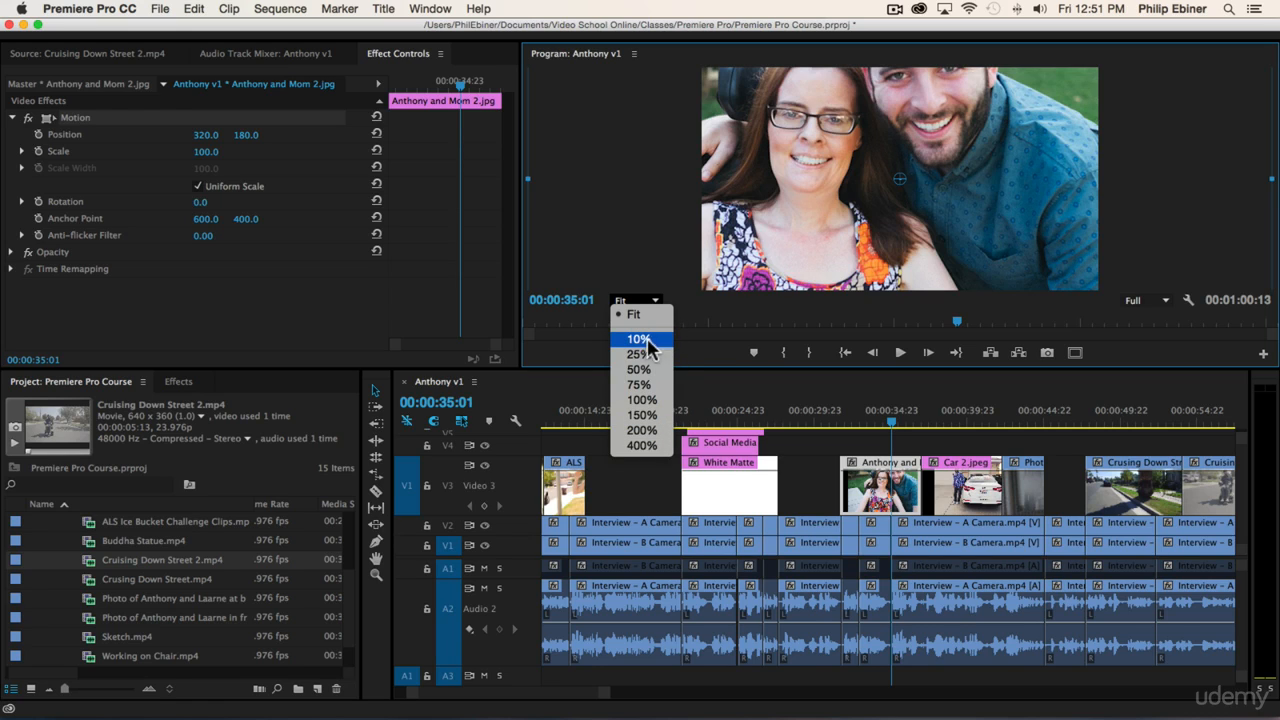
pyautogui.click(640, 370)
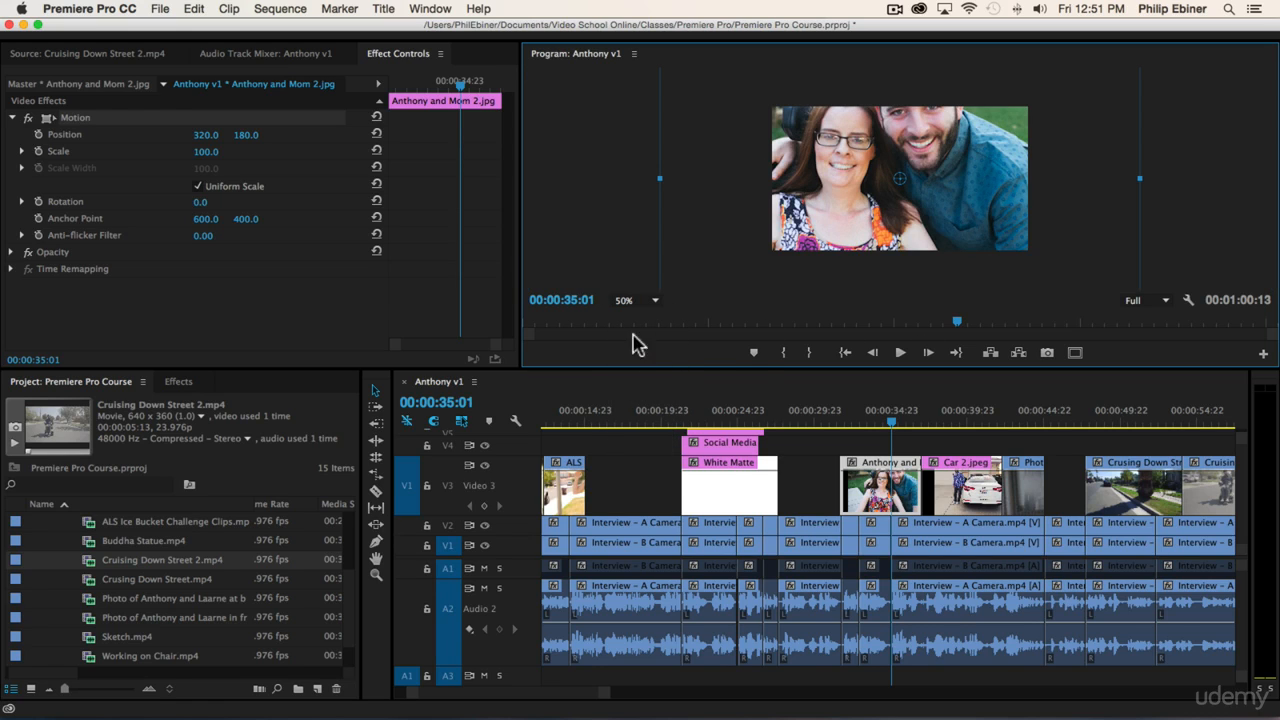
pyautogui.click(645, 302)
pyautogui.click(634, 314)
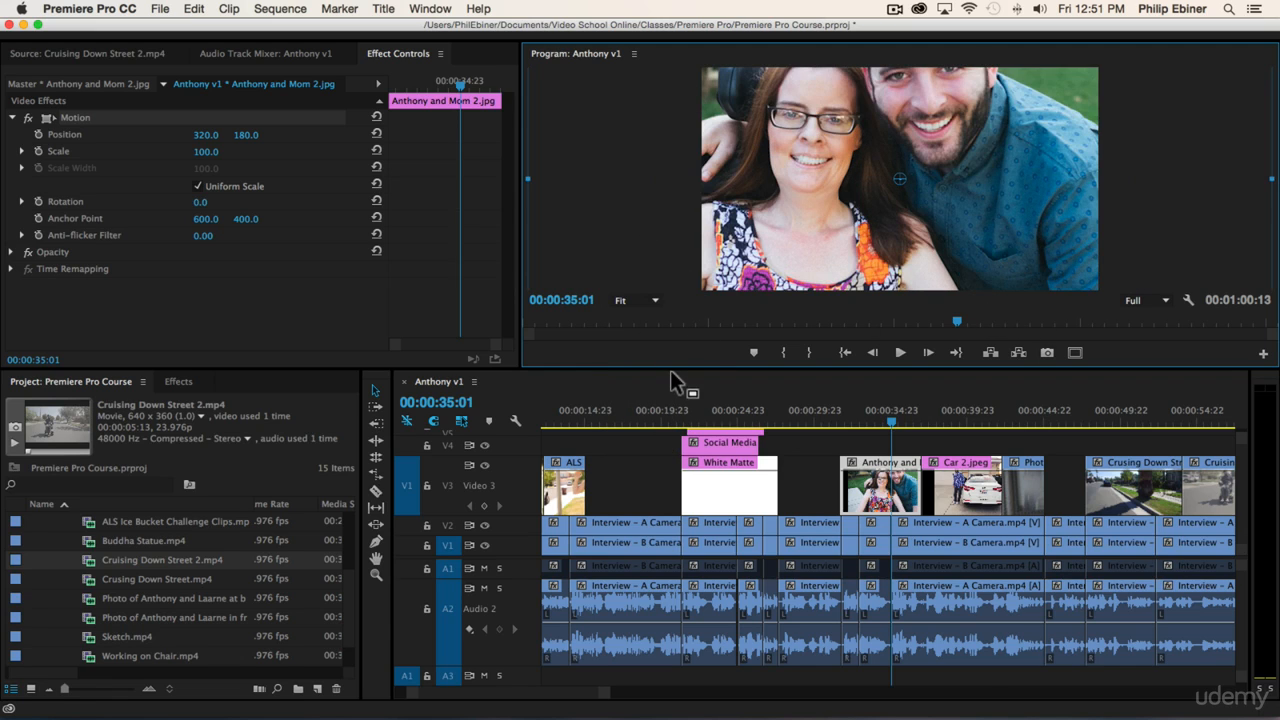
# - Enlarge the Program monitor above the timeline and set its preview magnification to 25%
pyautogui.moveTo(676, 368); pyautogui.dragTo(791, 325)
pyautogui.click(633, 266)
pyautogui.click(645, 357)
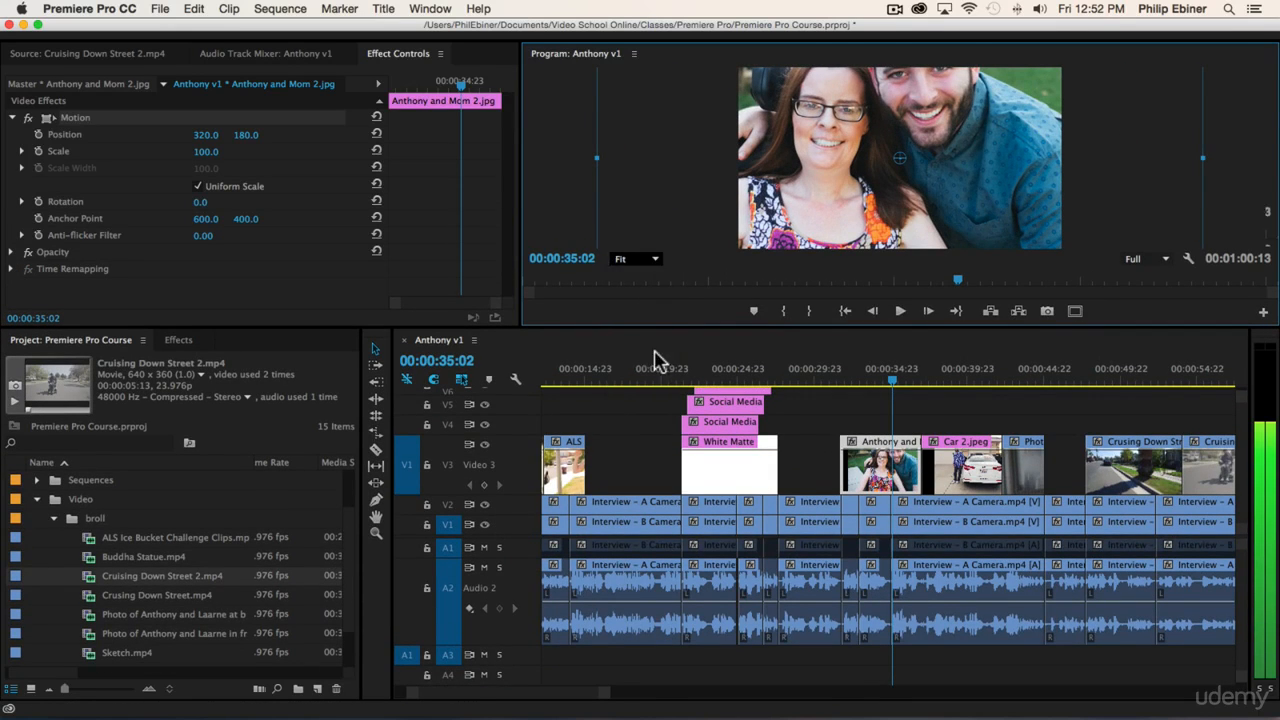
pyautogui.moveTo(773, 326); pyautogui.dragTo(856, 420)
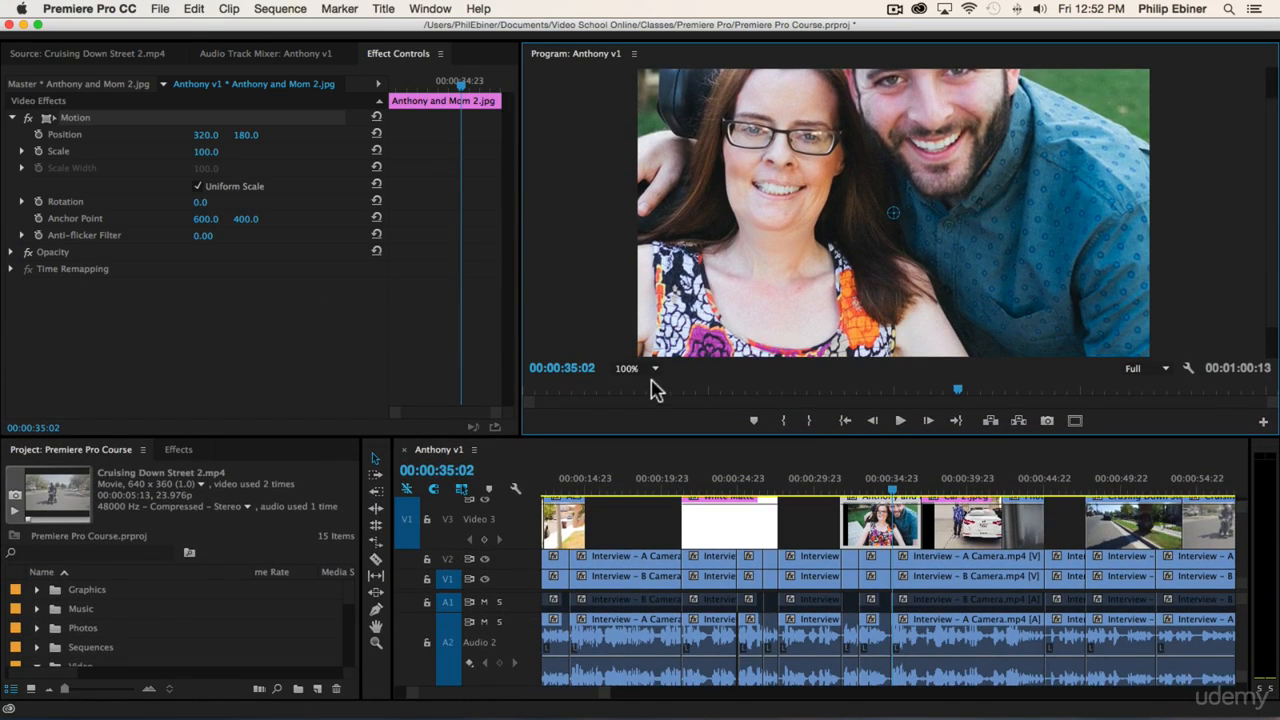
pyautogui.click(640, 367)
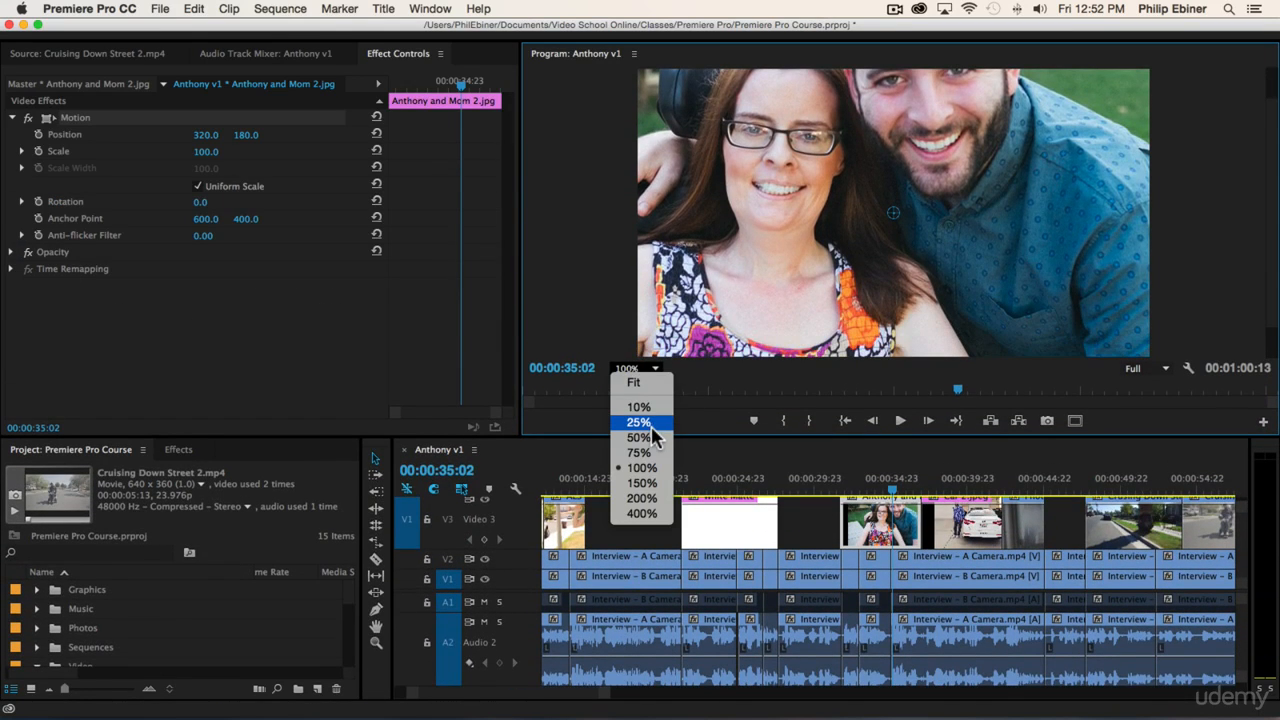
pyautogui.click(650, 423)
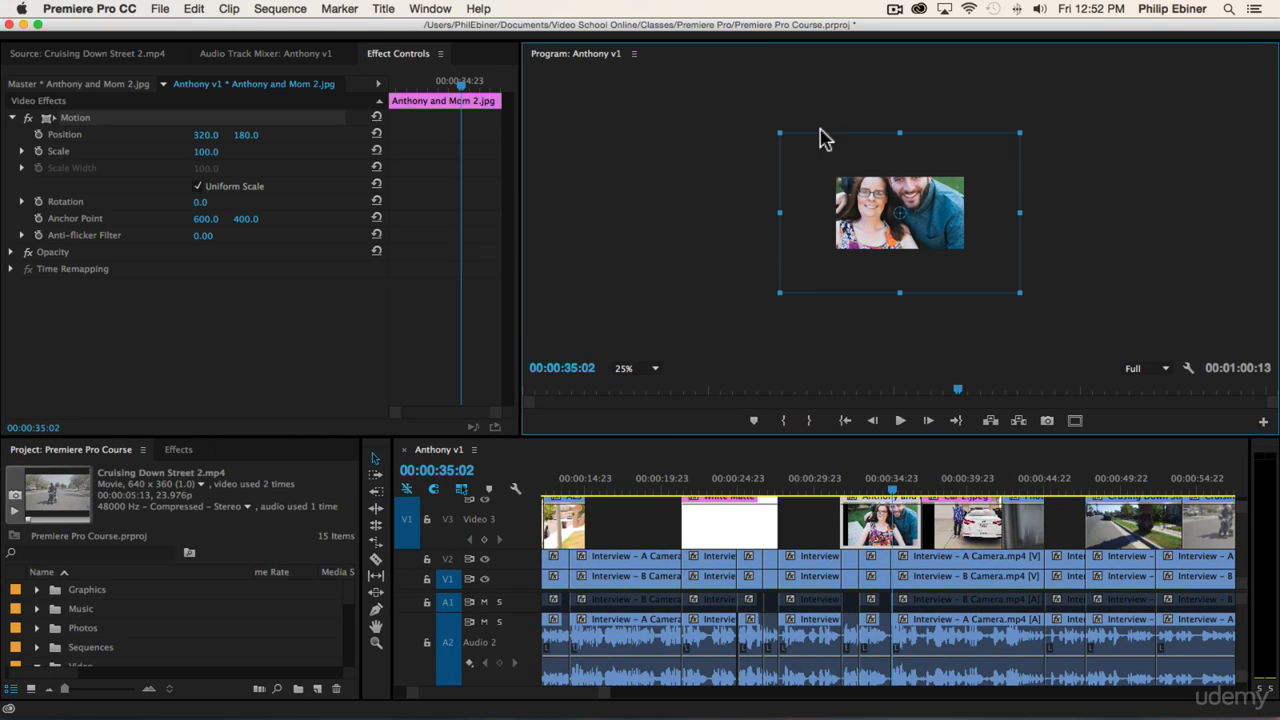
# - Shrink the portrait photo to a scale of 65 with its corner handle and set the preview magnification back to Fit
pyautogui.click(832, 535)
pyautogui.click(887, 535)
pyautogui.click(864, 214)
pyautogui.moveTo(1020, 136); pyautogui.dragTo(977, 160)
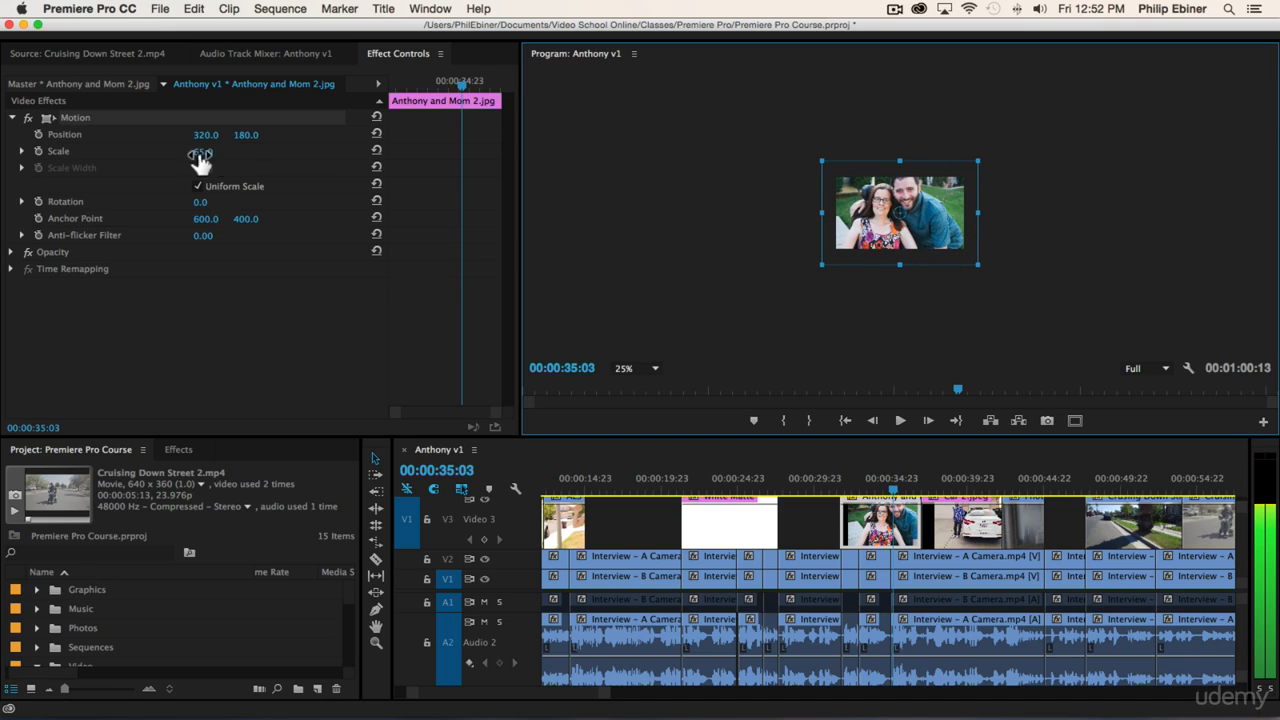
pyautogui.click(645, 368)
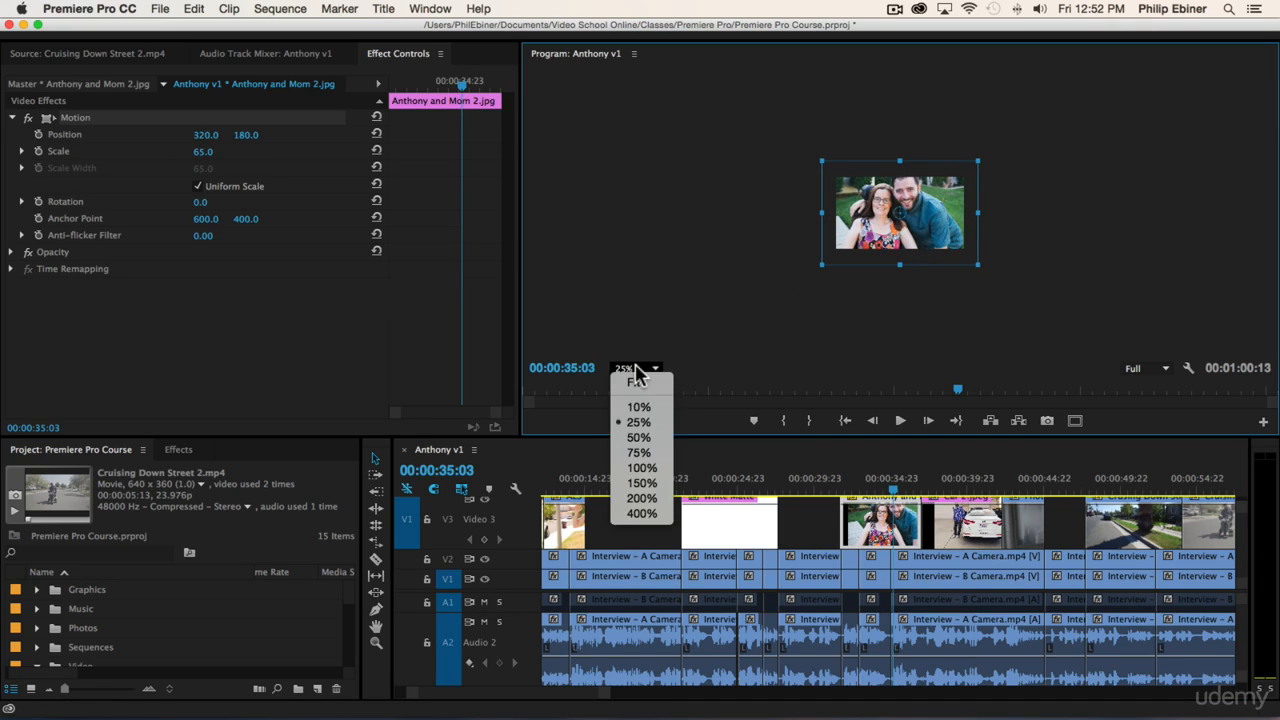
pyautogui.click(648, 375)
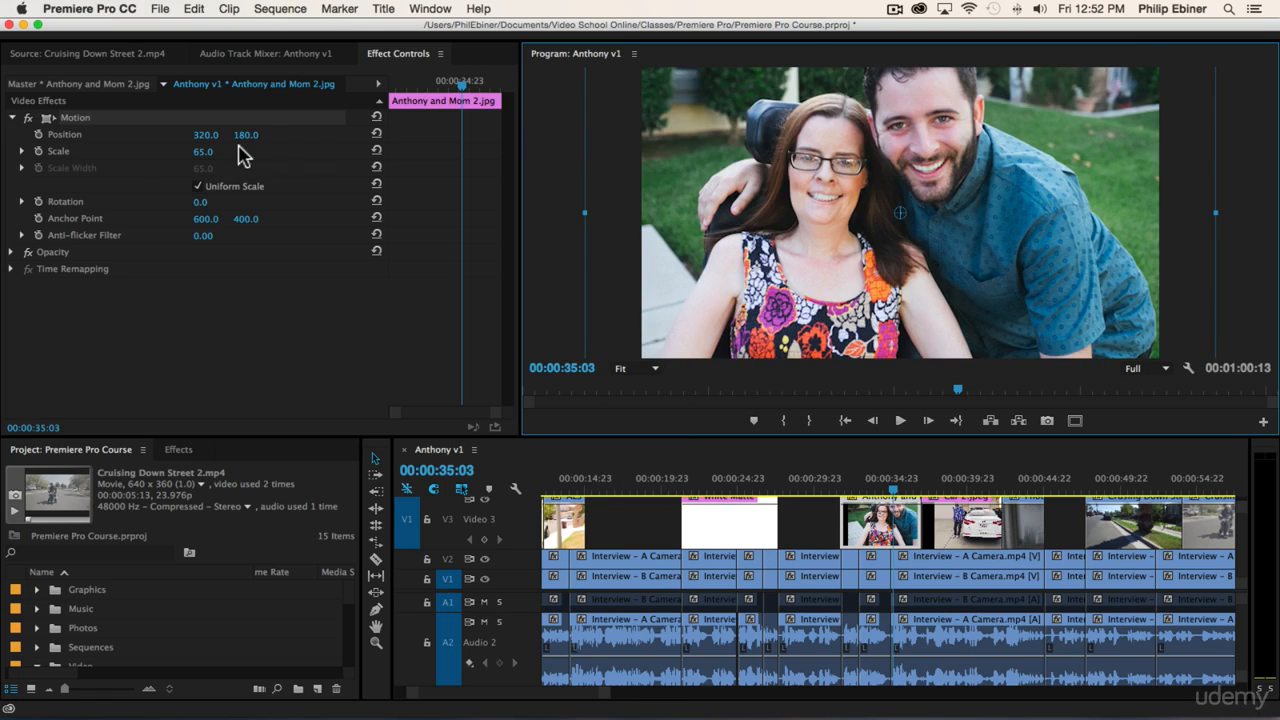
# - Reframe the portrait photo with Scale 59, Position 339.1, 208.2 and Anchor Point 638.5, 403.1
pyautogui.moveTo(206, 155); pyautogui.dragTo(214, 156)
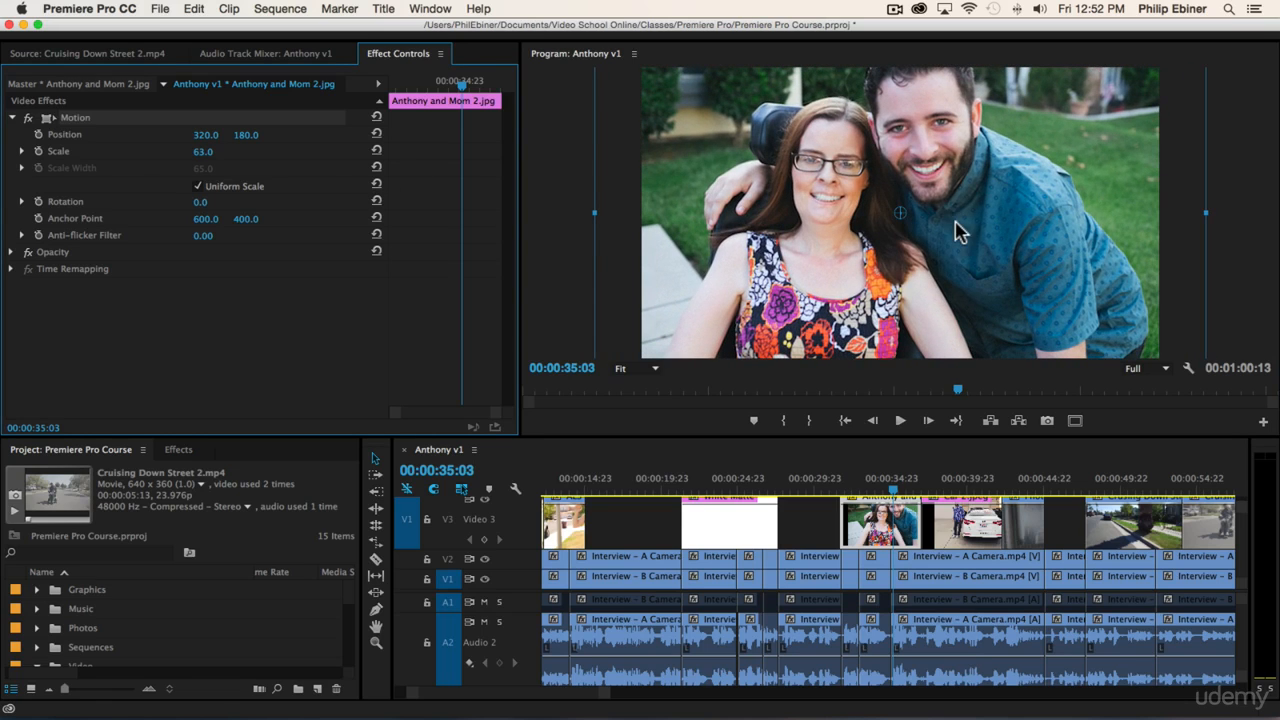
pyautogui.moveTo(900, 214); pyautogui.dragTo(1042, 157)
pyautogui.moveTo(597, 181)
pyautogui.mouseDown()
pyautogui.moveTo(648, 179)
pyautogui.moveTo(616, 181)
pyautogui.mouseUp()
pyautogui.moveTo(716, 152); pyautogui.dragTo(722, 186)
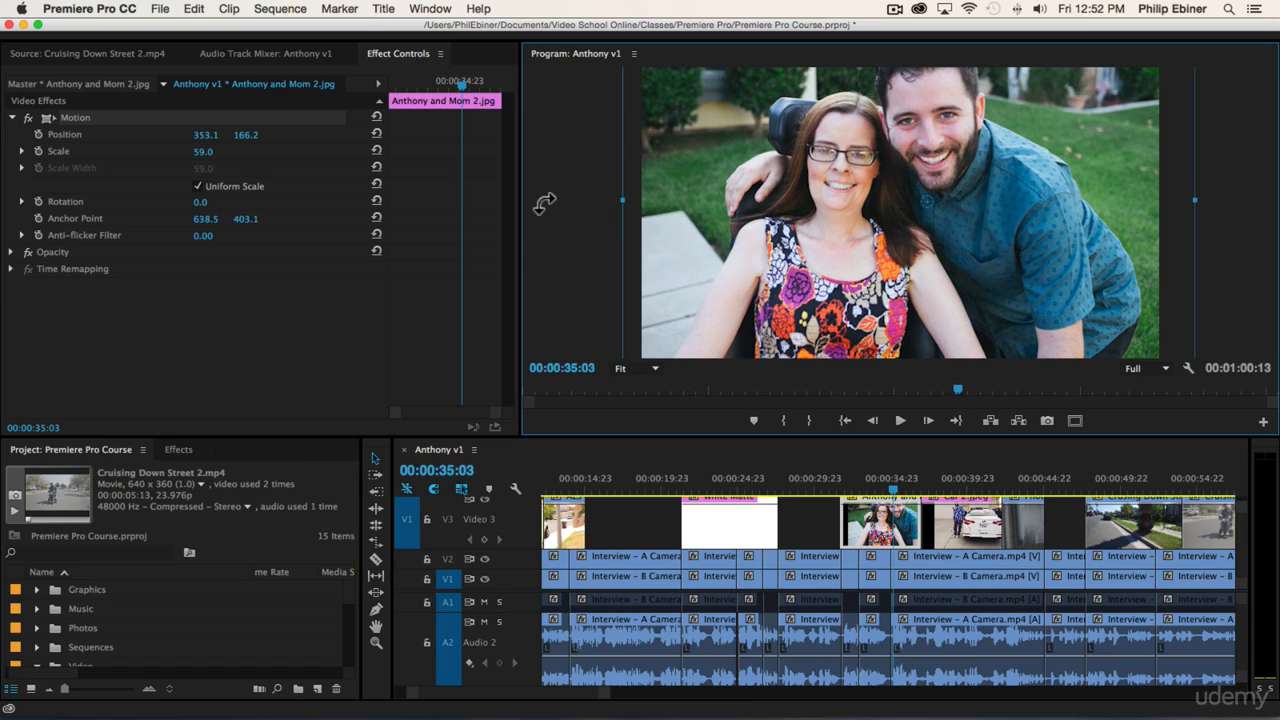
pyautogui.moveTo(545, 195); pyautogui.dragTo(580, 163)
pyautogui.moveTo(212, 135)
pyautogui.mouseDown()
pyautogui.moveTo(190, 135)
pyautogui.moveTo(249, 136)
pyautogui.moveTo(220, 135)
pyautogui.mouseUp()
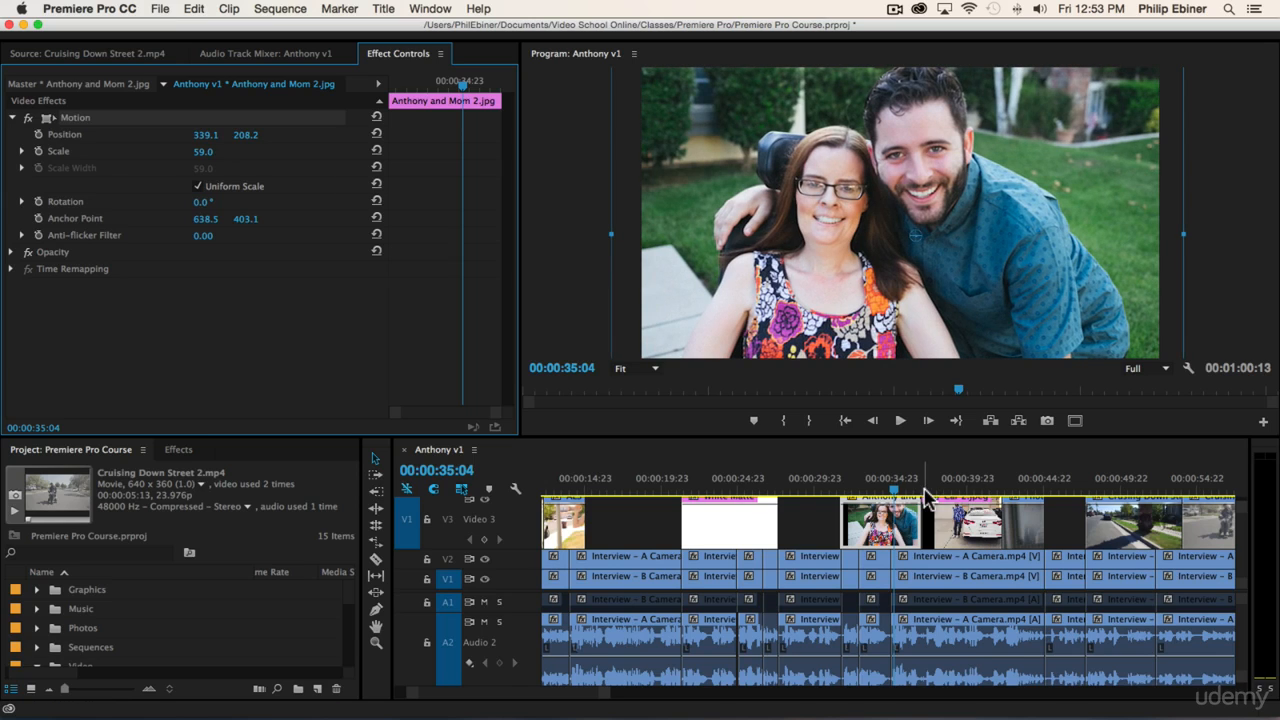
# - Scale the Car 2.jpeg clip on V3 to 23 and reposition it to about 311.1, 200.8
pyautogui.moveTo(908, 488); pyautogui.dragTo(946, 488)
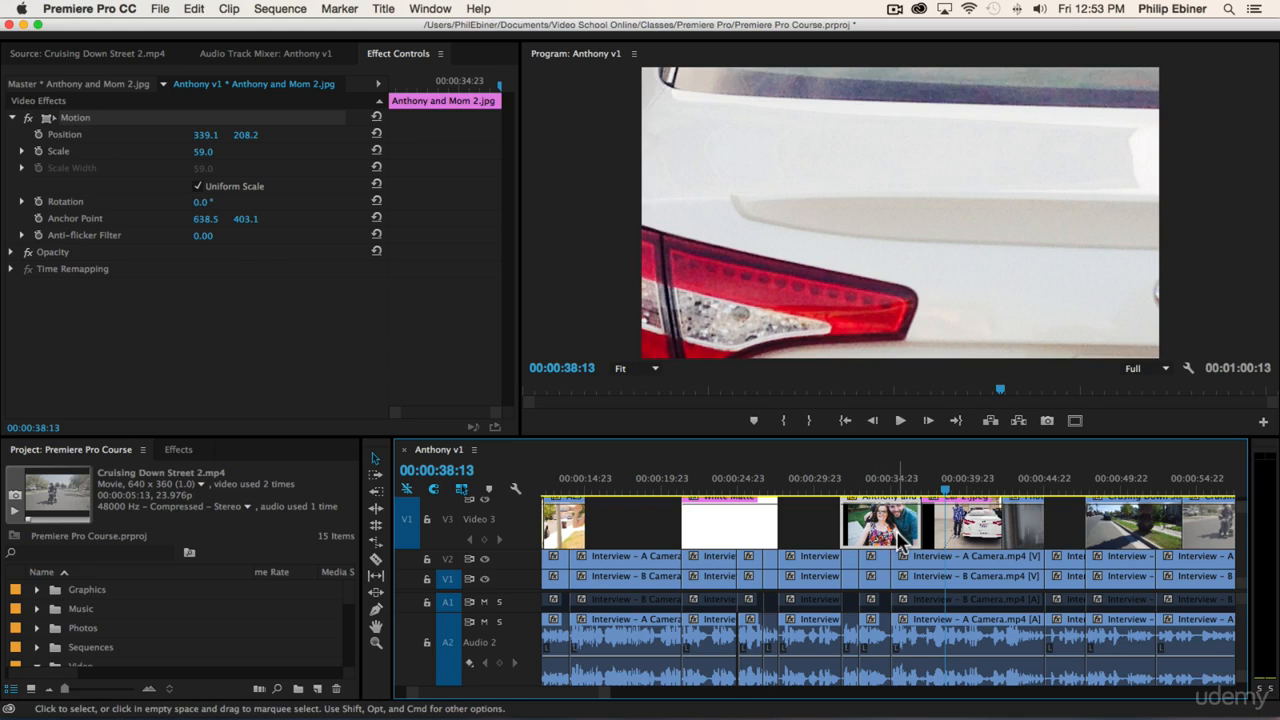
pyautogui.click(966, 522)
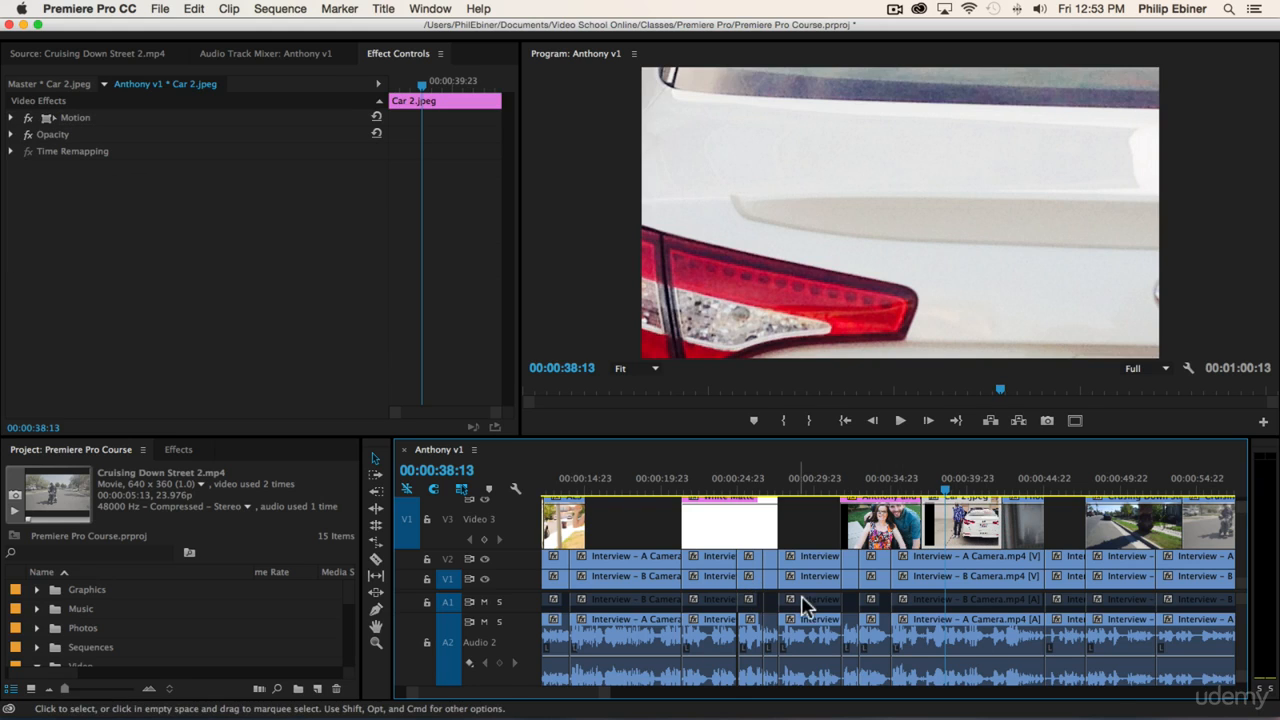
pyautogui.click(12, 118)
pyautogui.moveTo(203, 151); pyautogui.dragTo(124, 151)
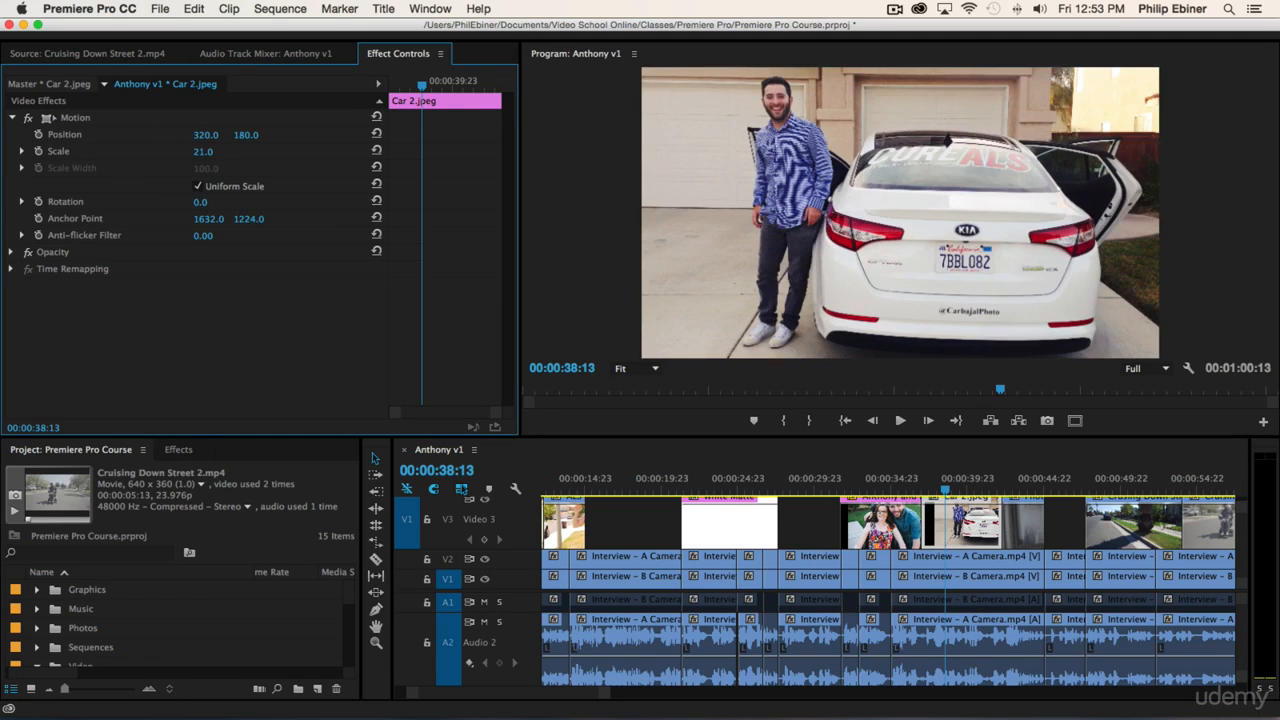
pyautogui.moveTo(1072, 158); pyautogui.dragTo(1066, 162)
pyautogui.moveTo(203, 151); pyautogui.dragTo(210, 151)
pyautogui.moveTo(1150, 160); pyautogui.dragTo(1157, 198)
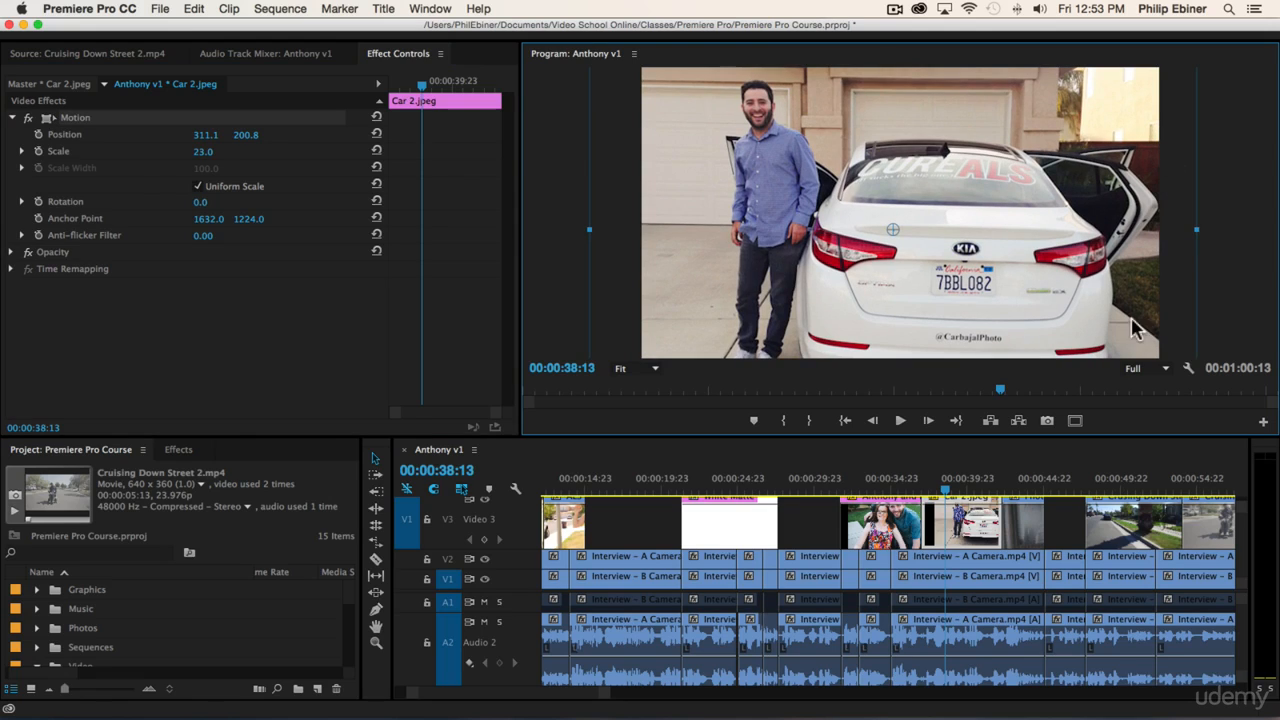
# - Enlarge the timeline area and place the playhead at 00:00:24:17 over the stacked Social Media clips
pyautogui.click(993, 486)
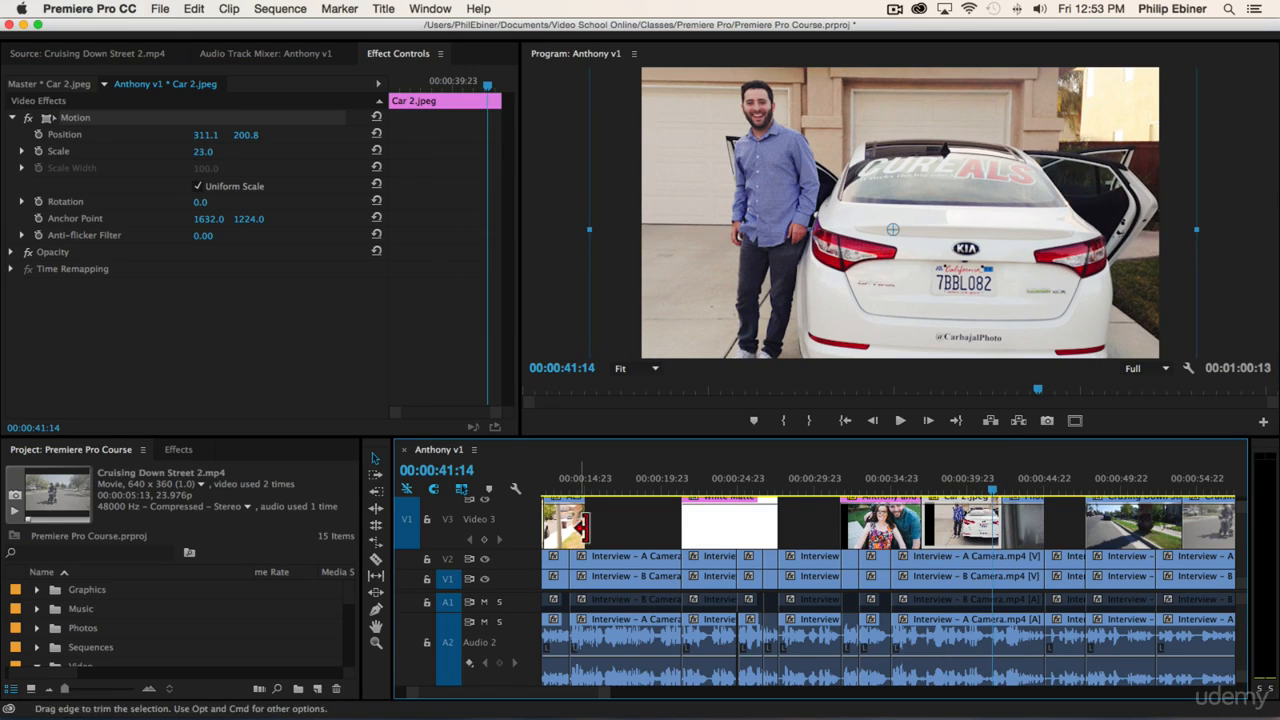
pyautogui.scroll(1, 583, 535)
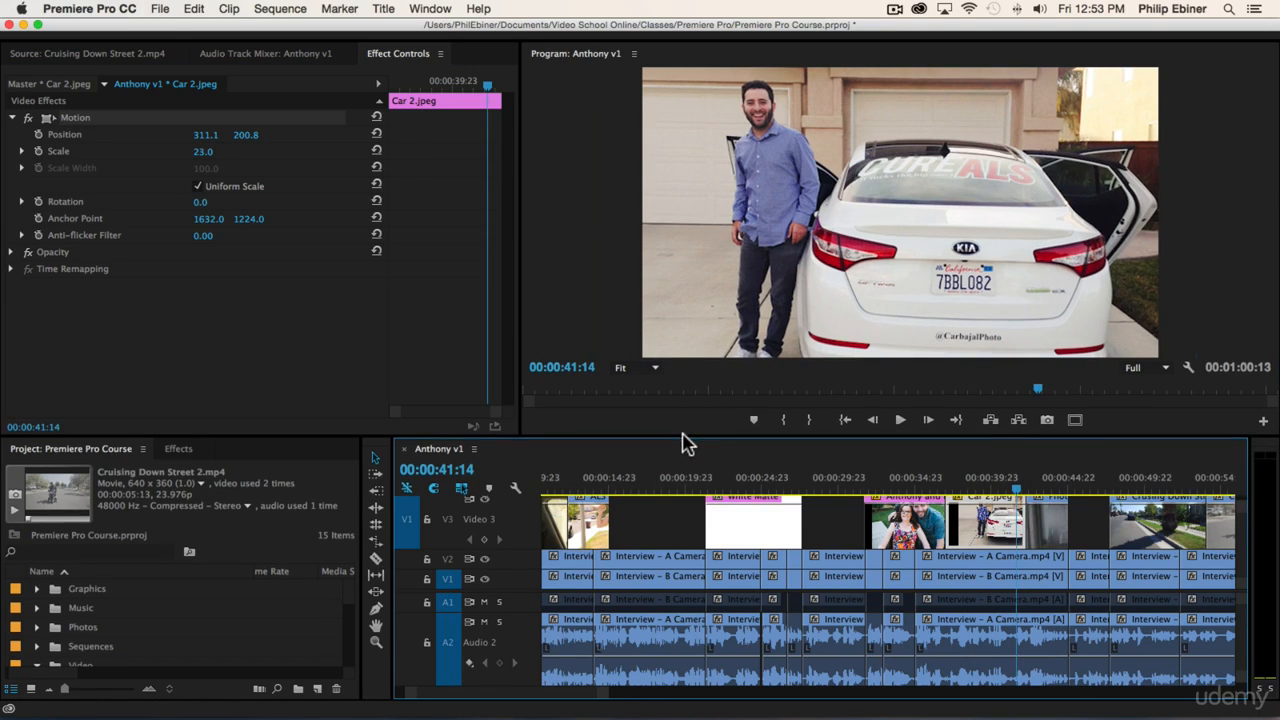
pyautogui.moveTo(680, 440); pyautogui.dragTo(686, 408)
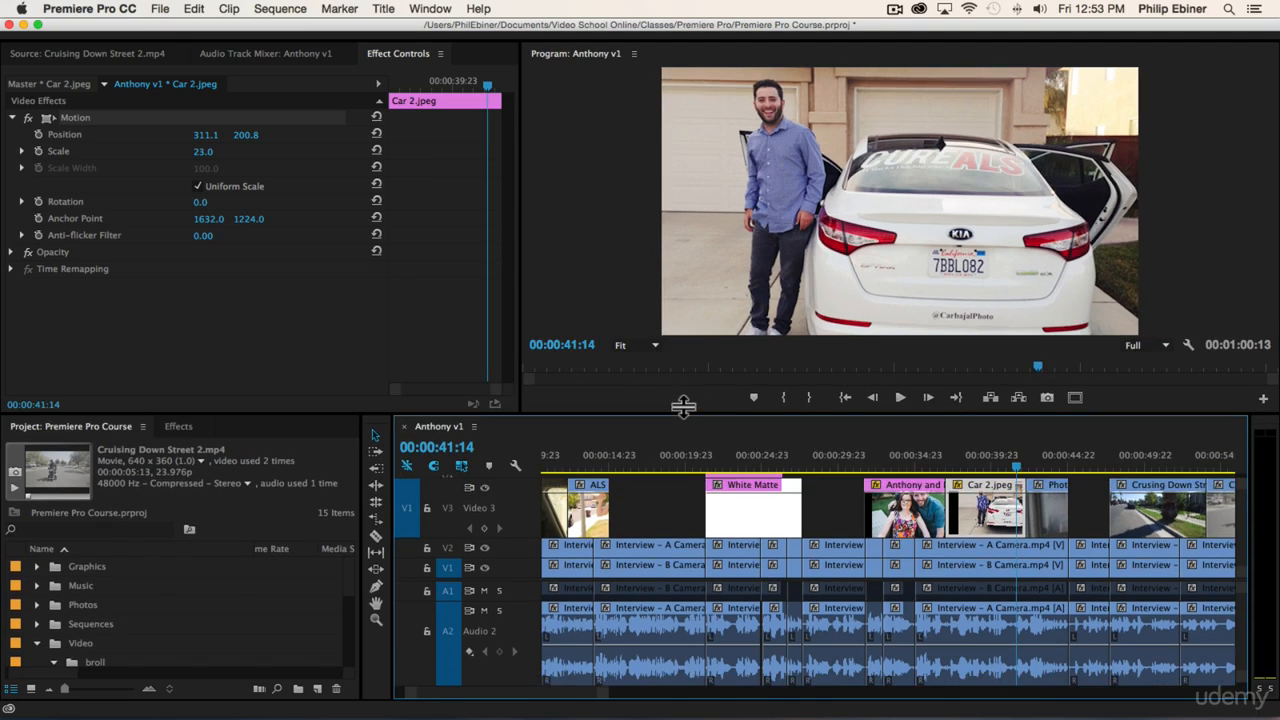
pyautogui.press('-')
pyautogui.scroll(3, 825, 503)
pyautogui.click(921, 452)
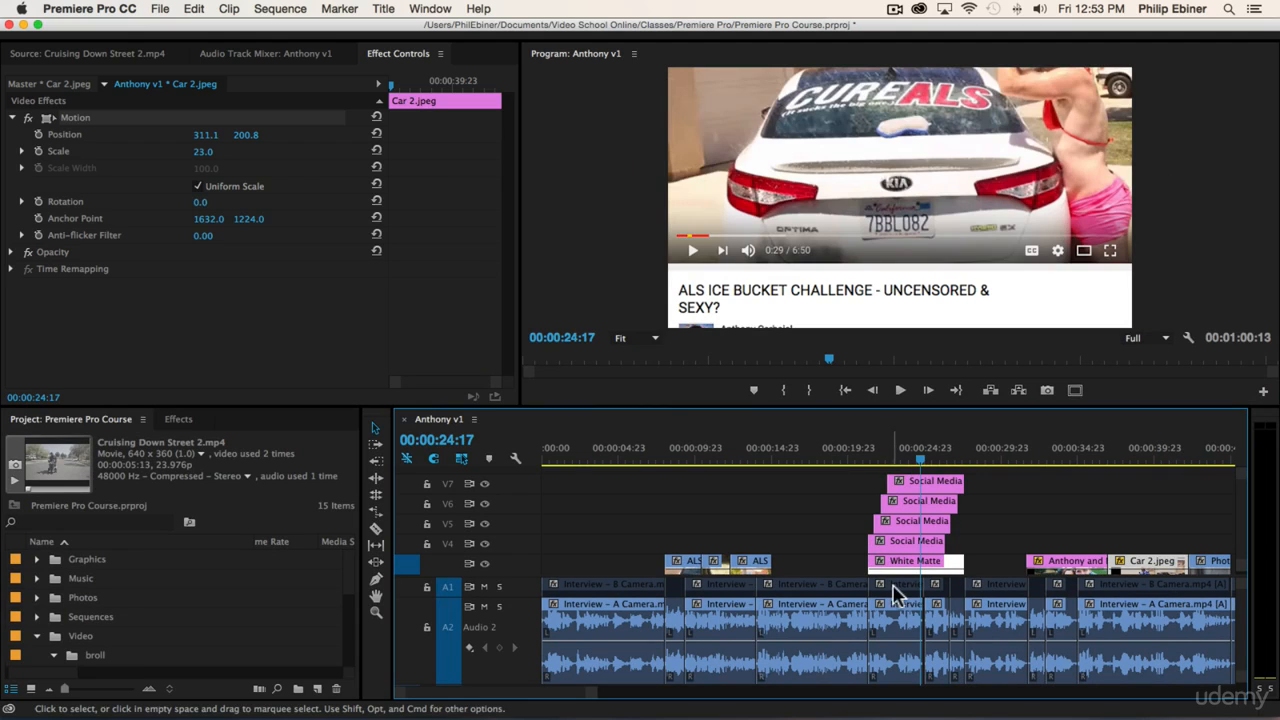
# - Scale down Social Media 4.png on V7 with its transform handles and shift it slightly within the frame
pyautogui.click(925, 482)
pyautogui.click(801, 147)
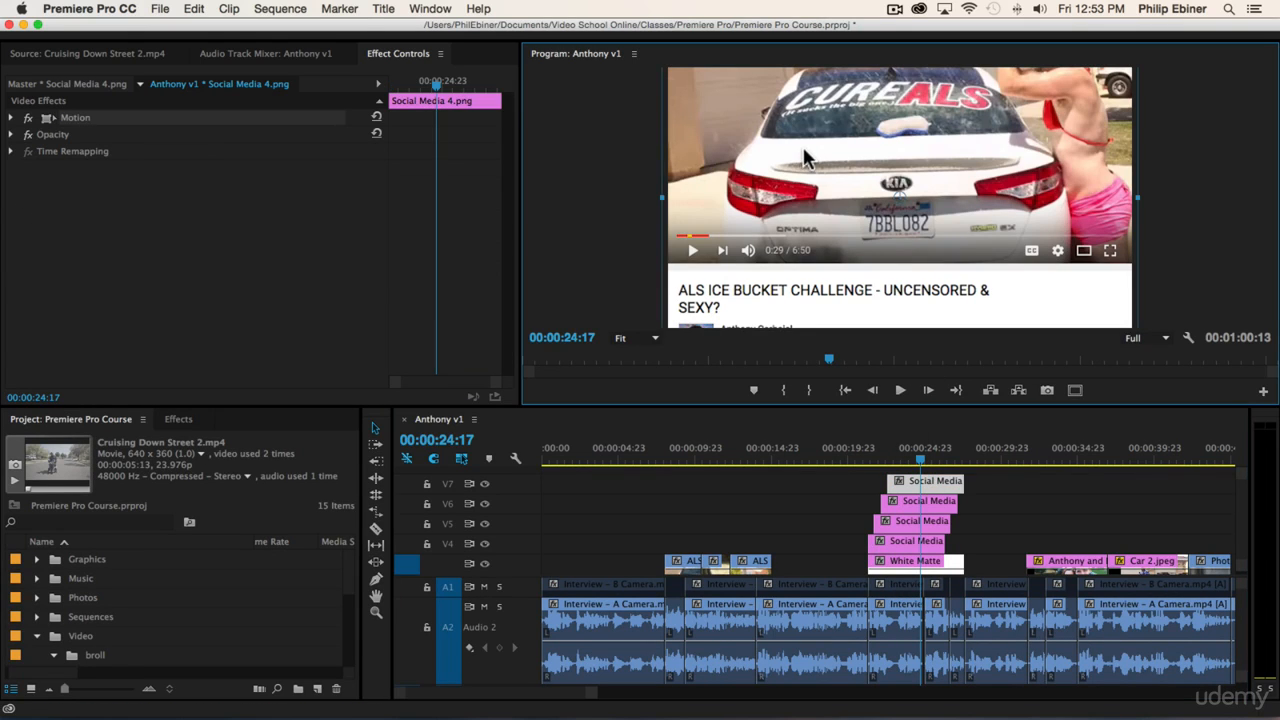
pyautogui.moveTo(664, 193); pyautogui.dragTo(756, 190)
pyautogui.moveTo(914, 143)
pyautogui.mouseDown()
pyautogui.moveTo(944, 142)
pyautogui.moveTo(902, 148)
pyautogui.mouseUp()
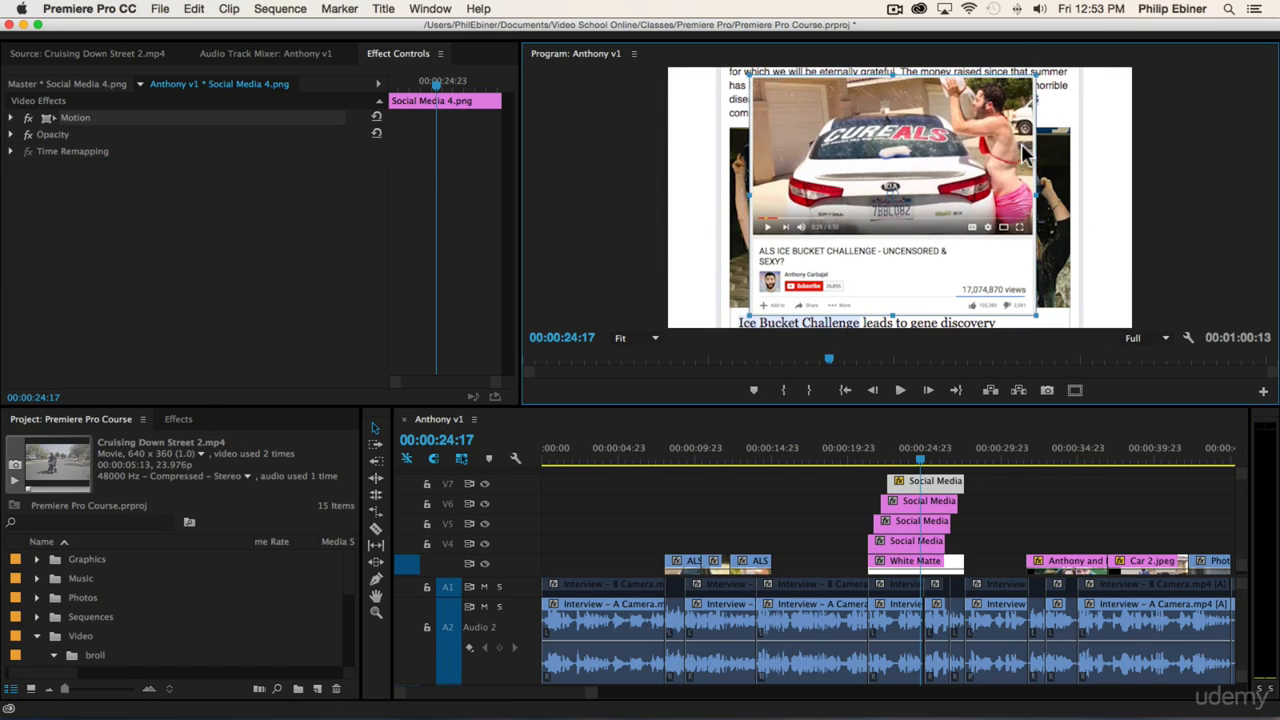
# - Hide the output of video track V7 to work on the social media image beneath it
pyautogui.click(1014, 474)
pyautogui.click(939, 484)
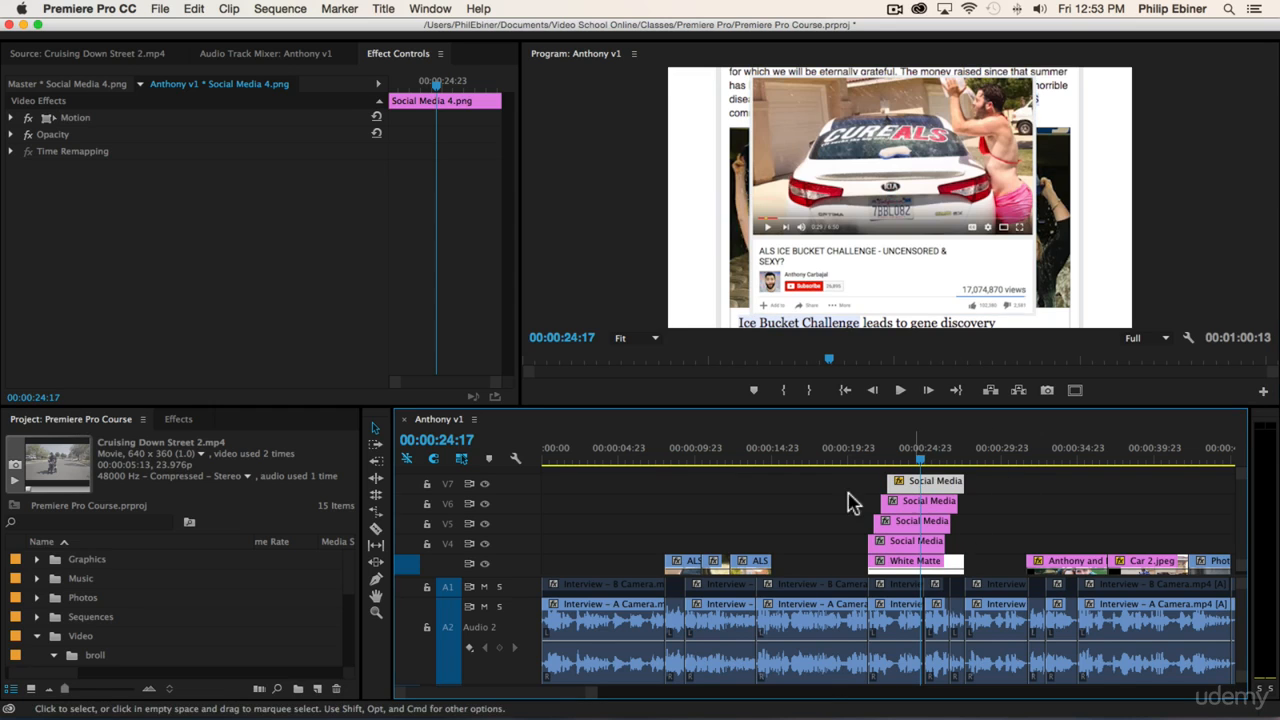
pyautogui.click(485, 484)
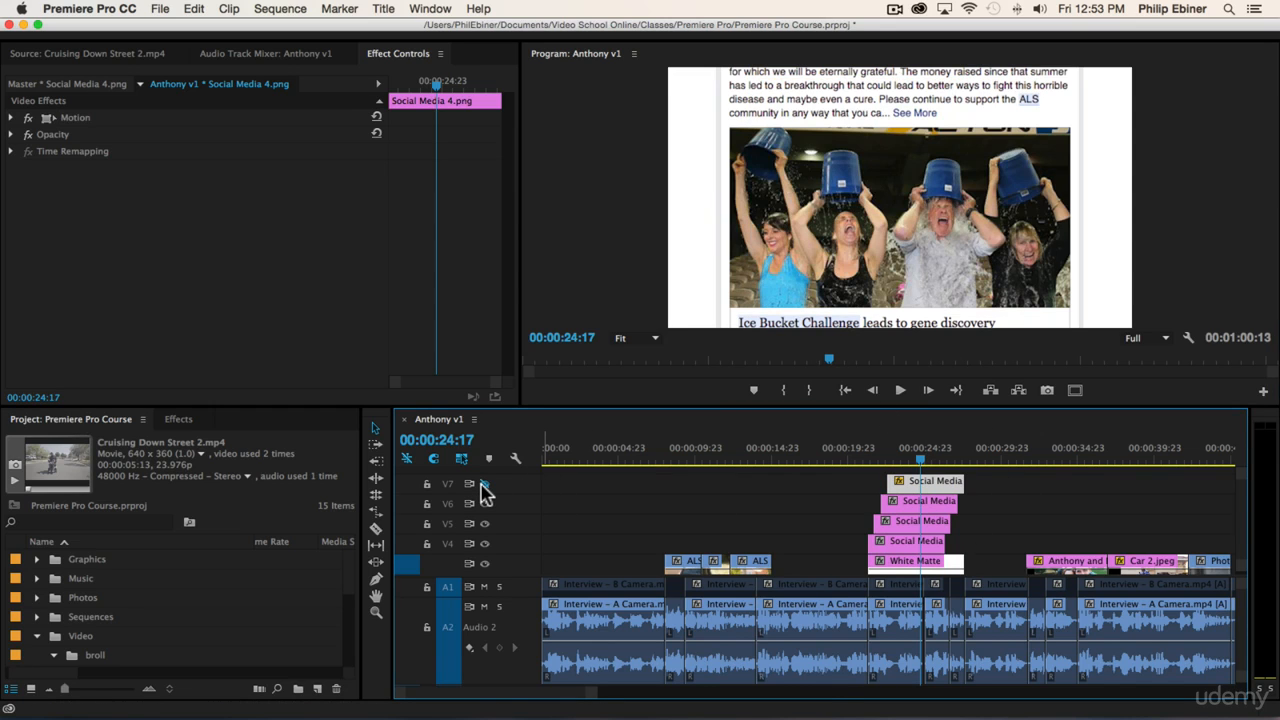
pyautogui.click(835, 98)
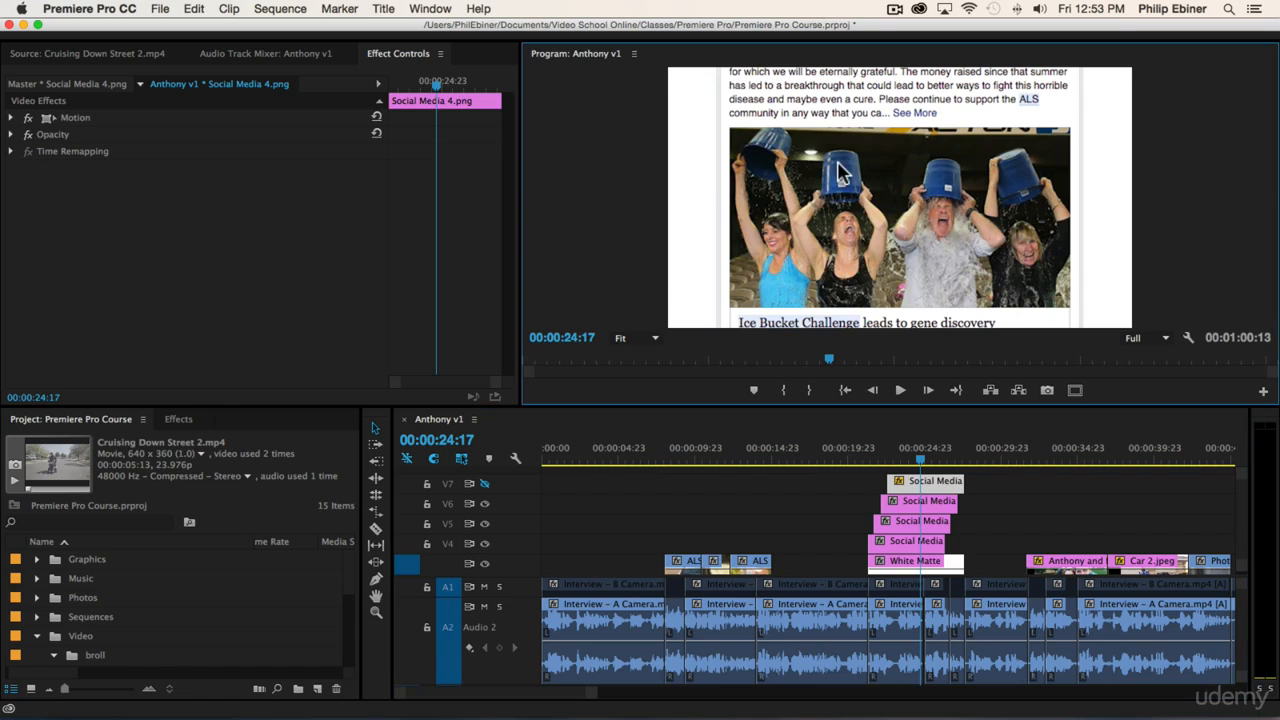